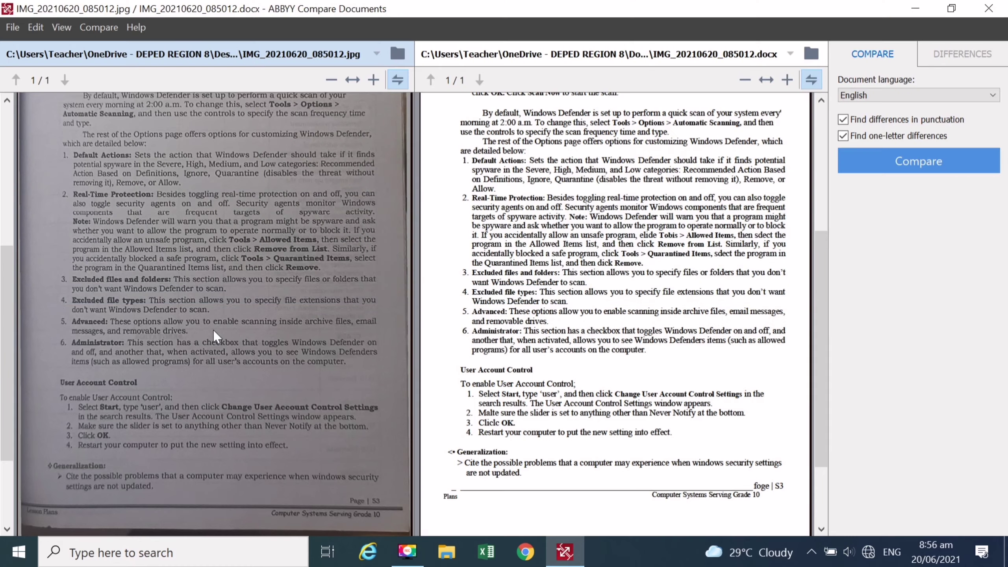
- Scroll through the textbook photo and its Word conversion side by side, then close Compare Documents
scroll(326, 344, down, 2)
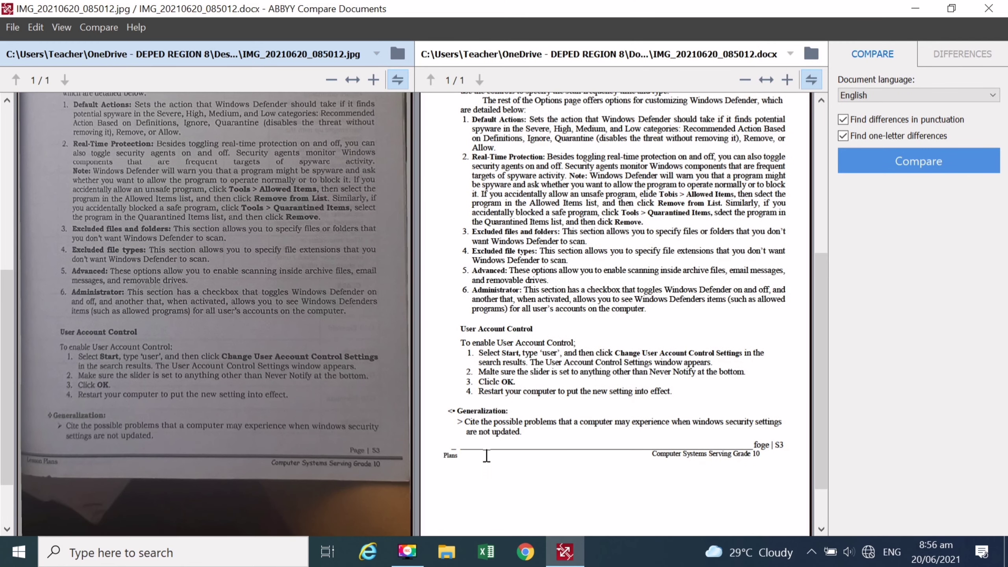
scroll(463, 455, up, 2)
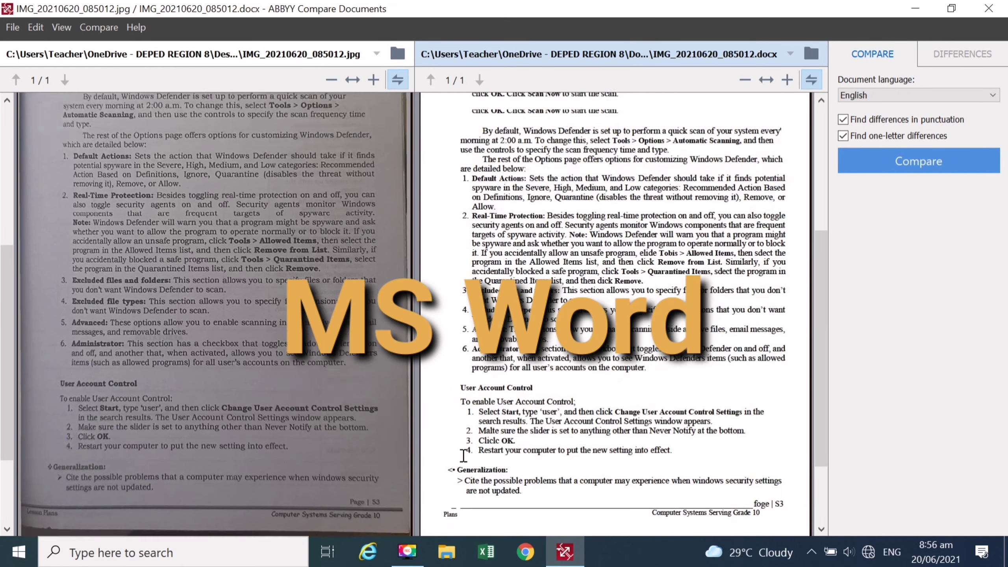
scroll(463, 455, up, 4)
scroll(479, 409, up, 3)
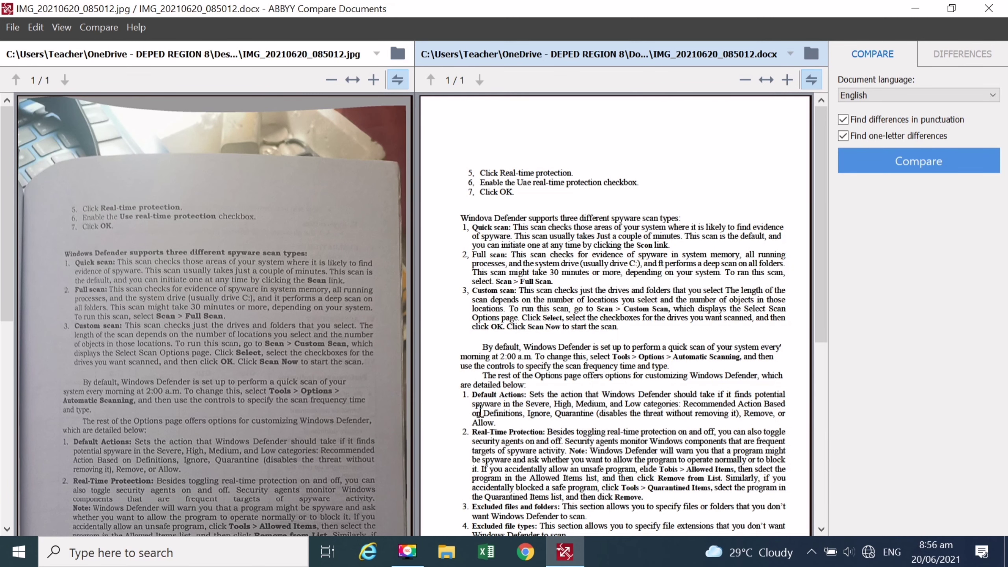
scroll(480, 409, down, 2)
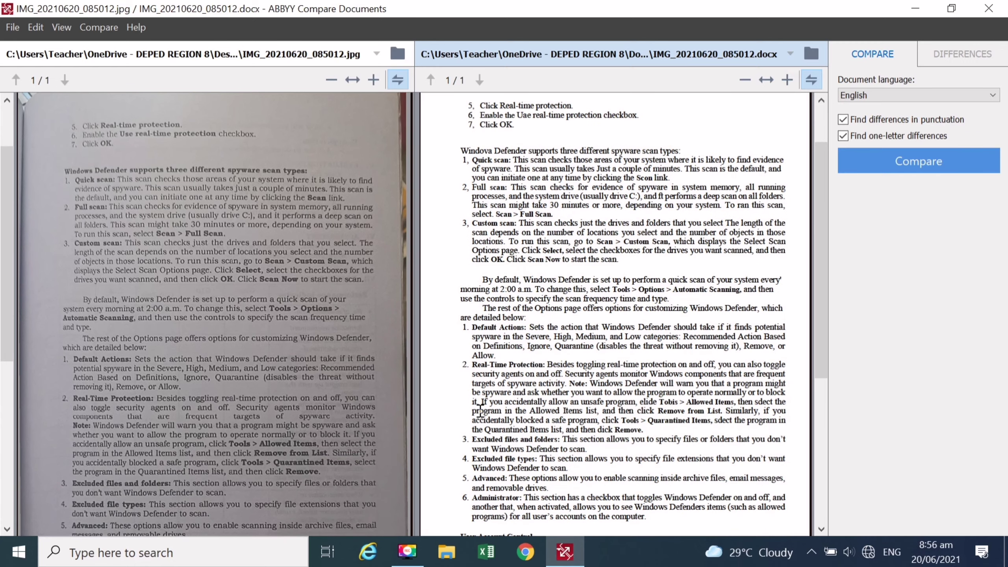
scroll(480, 409, down, 2)
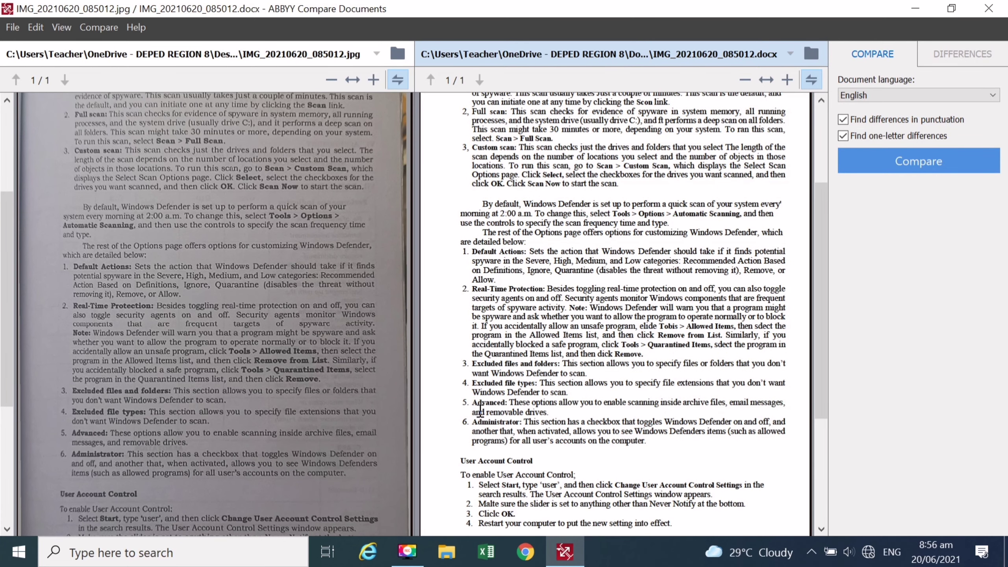
scroll(481, 409, down, 4)
scroll(481, 409, down, 2)
scroll(481, 411, up, 1)
scroll(481, 413, up, 4)
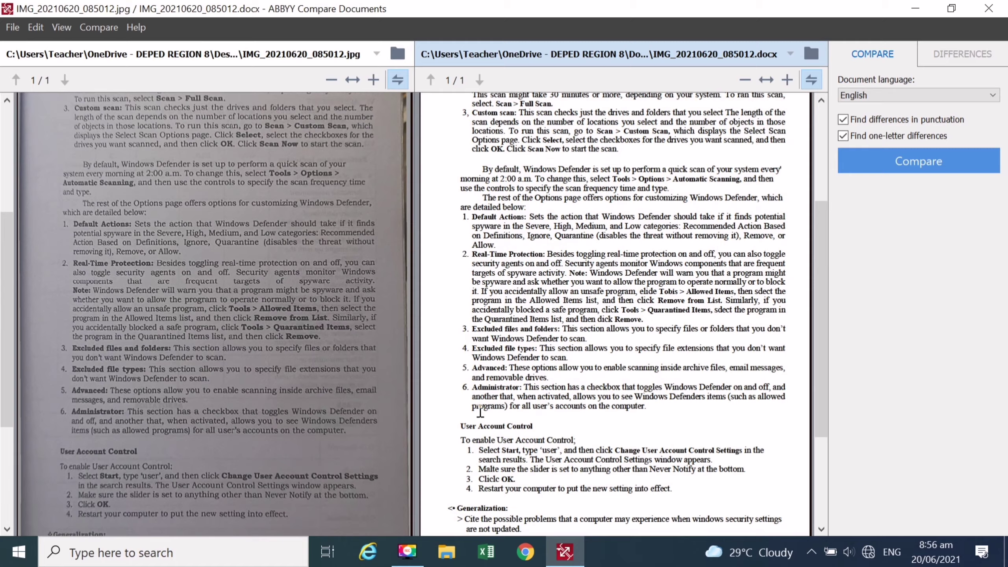
scroll(481, 412, up, 5)
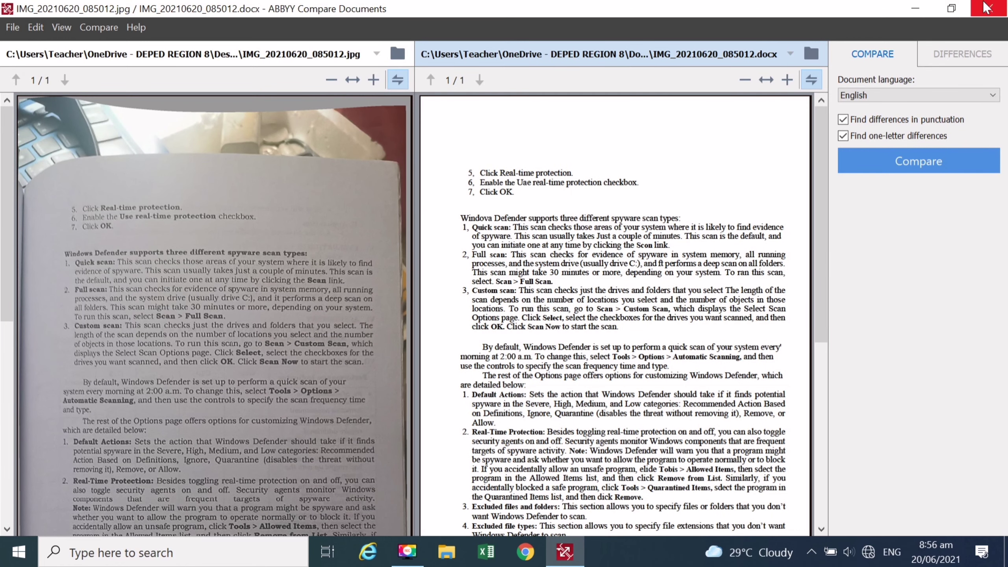
click(987, 8)
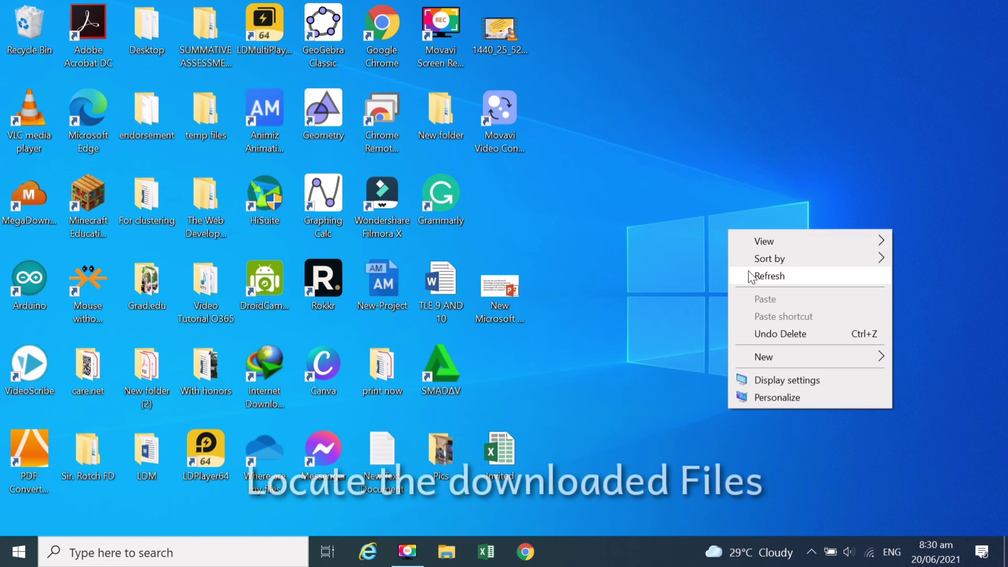
- Refresh the desktop and open the Downloads folder under This PC in File Explorer
click(761, 276)
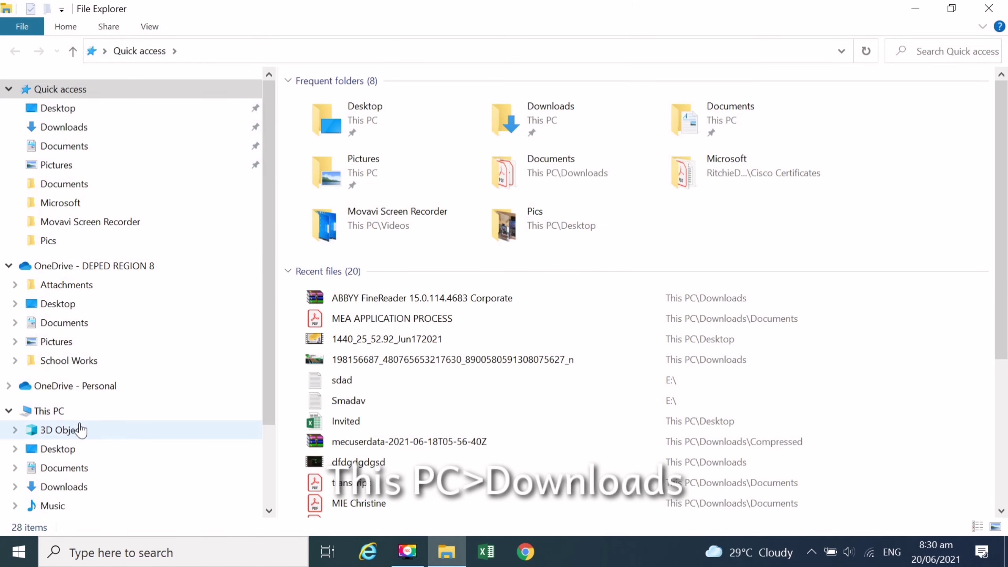
click(81, 427)
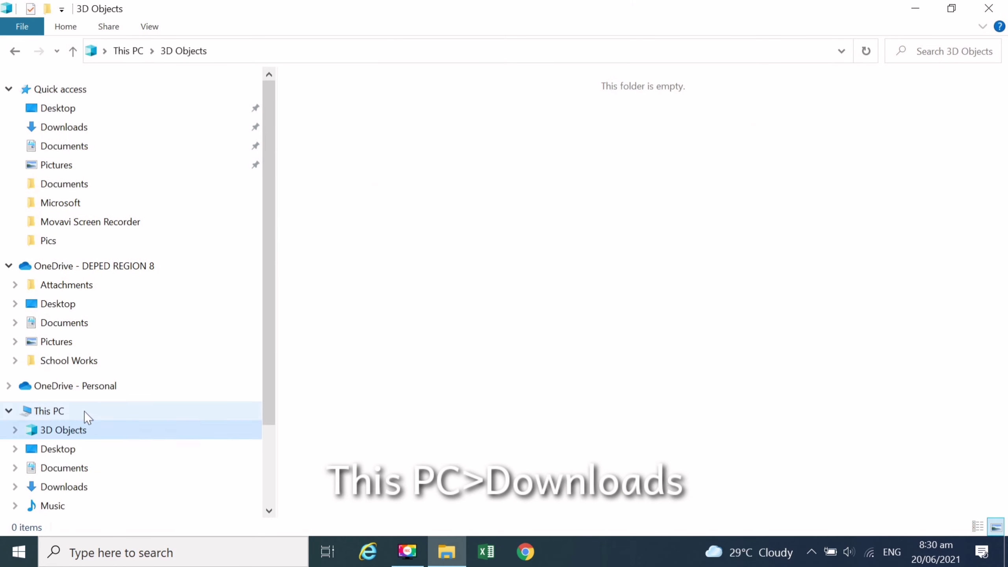
click(83, 412)
double_click(333, 159)
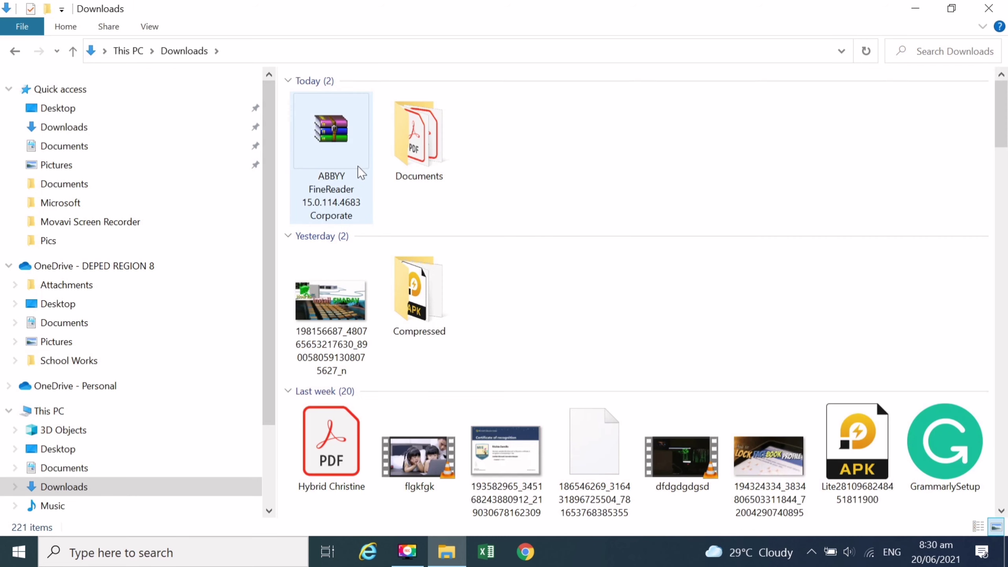
- Create a new folder in Downloads named 'Abby Reader'
right_click(379, 223)
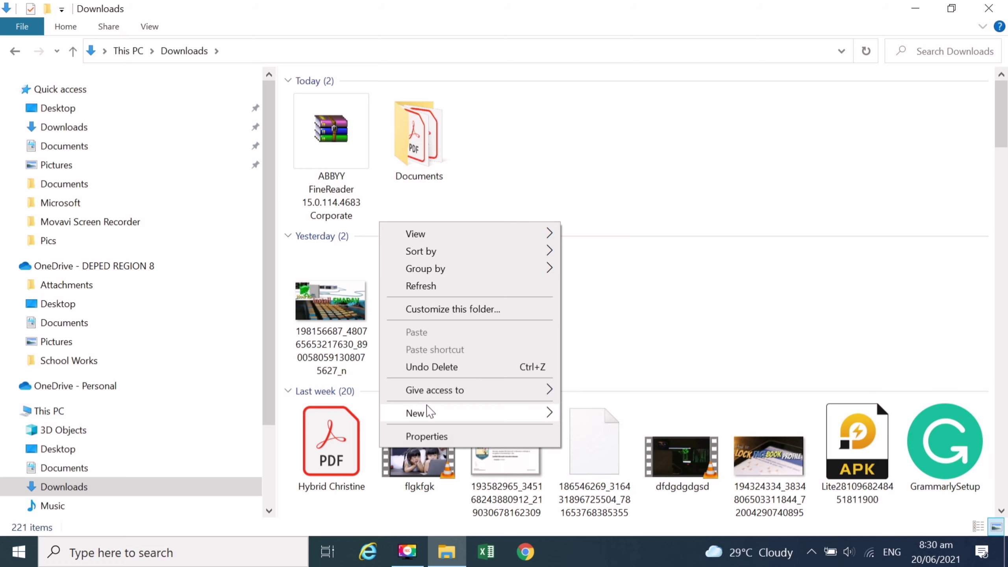
mouse_move(426, 413)
click(607, 196)
text(Abby Reader)
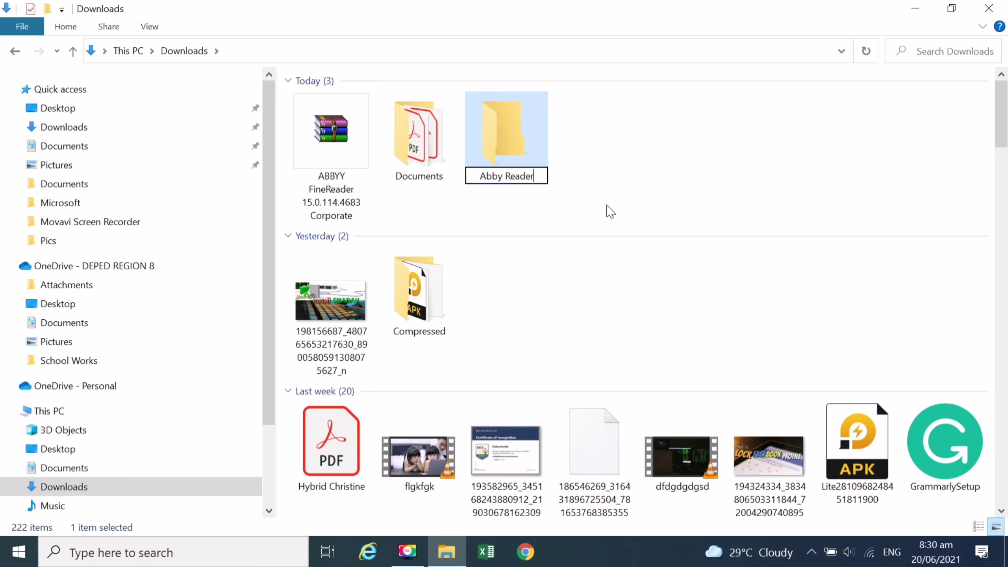
key(Return)
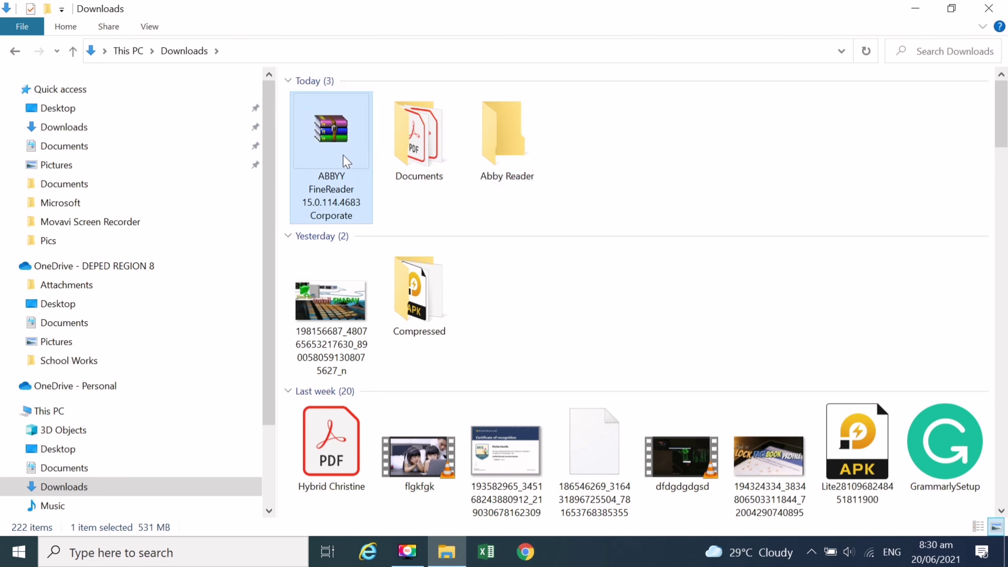
- Move the ABBYY FineReader 15 archive into the Abby Reader folder and open that folder
drag(344, 154, 506, 137)
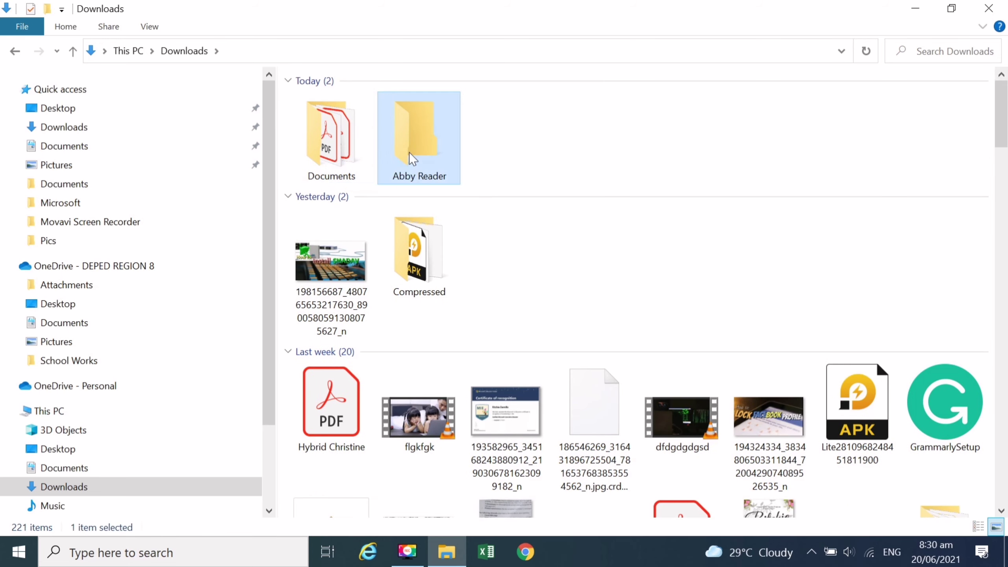
double_click(410, 151)
double_click(353, 102)
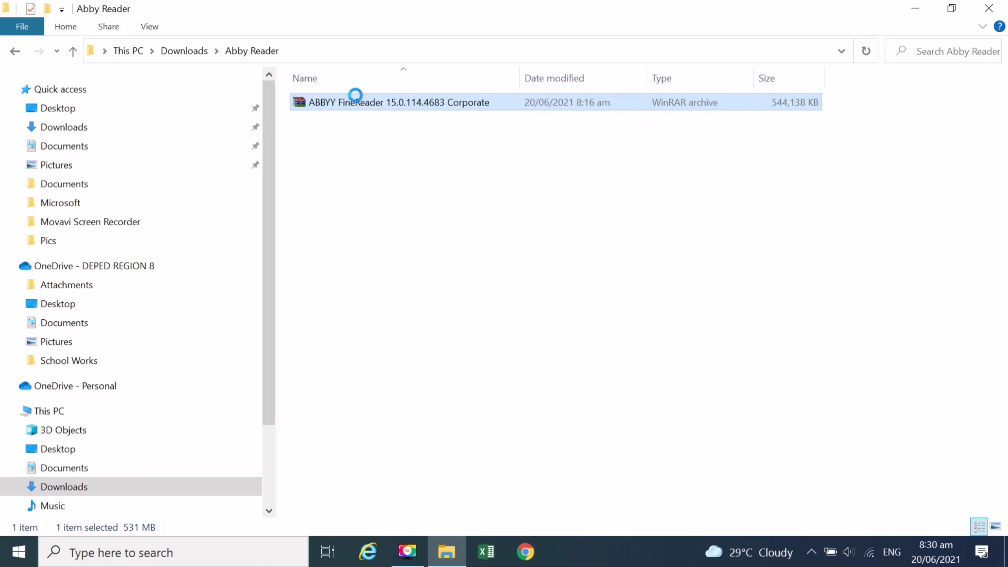
- Extract the archive into the current folder, entering its password
right_click(355, 95)
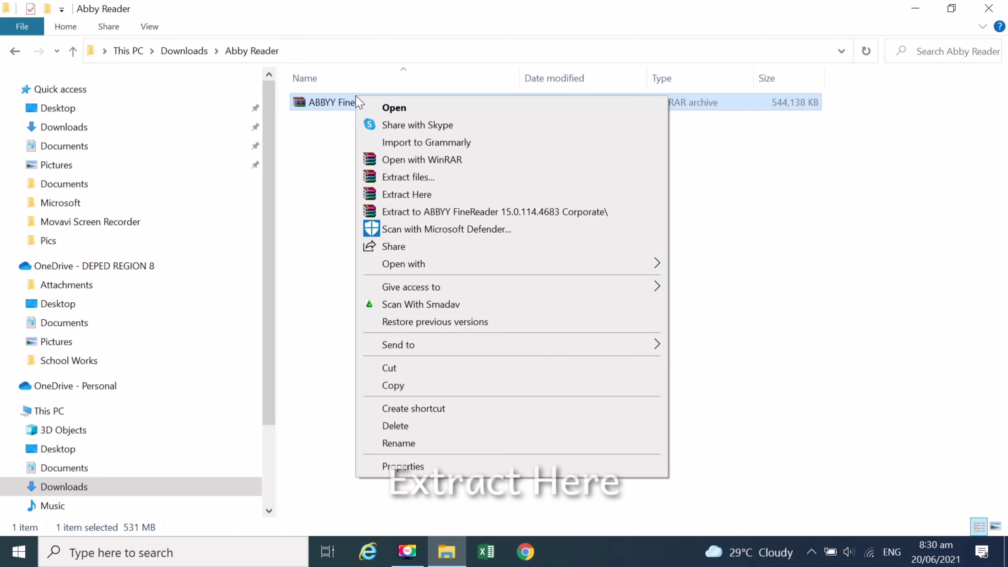
click(403, 197)
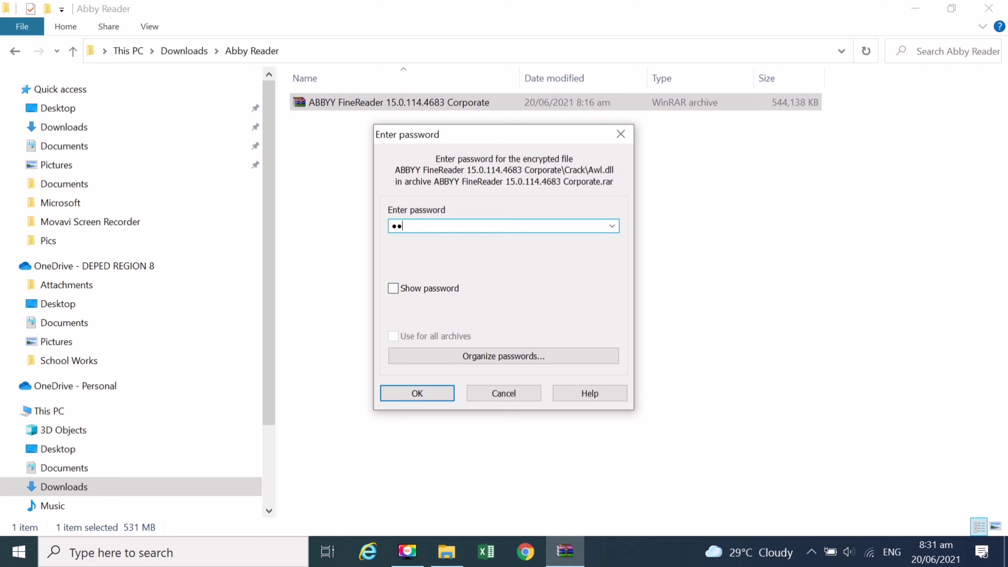
key(Return)
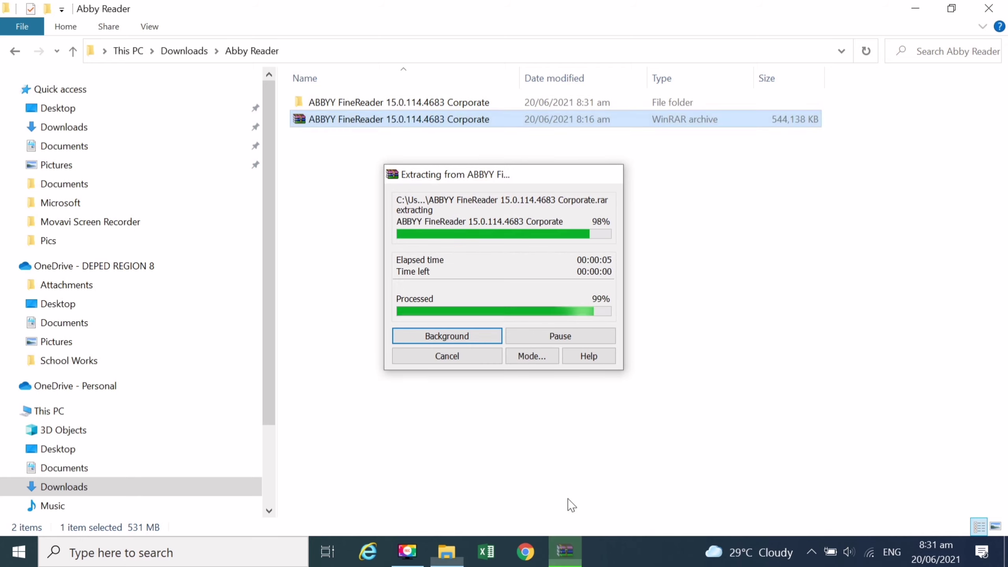
- Open the extracted FineReader folder, switch Wi-Fi off, and refresh the folder's file list
double_click(325, 104)
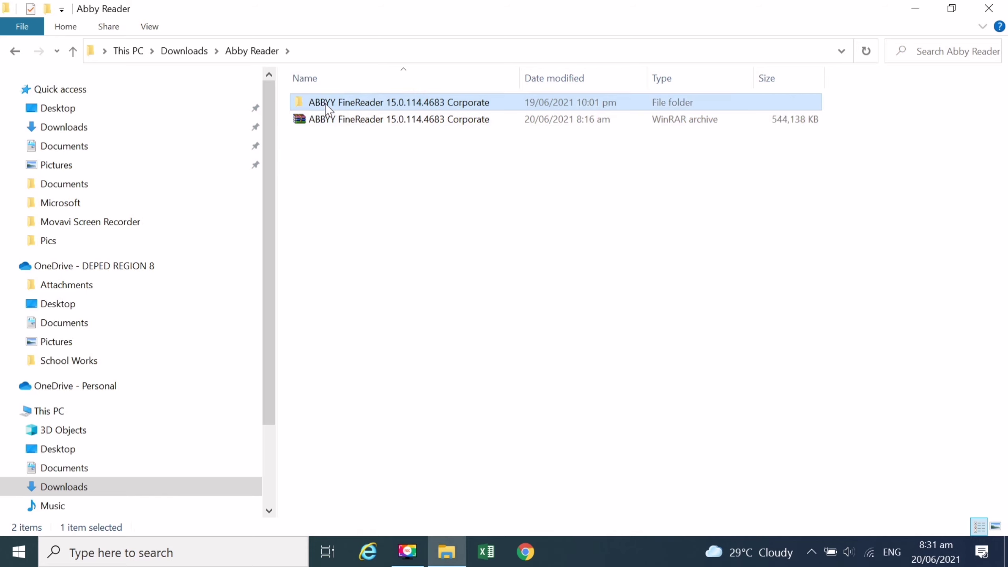
click(738, 511)
click(654, 457)
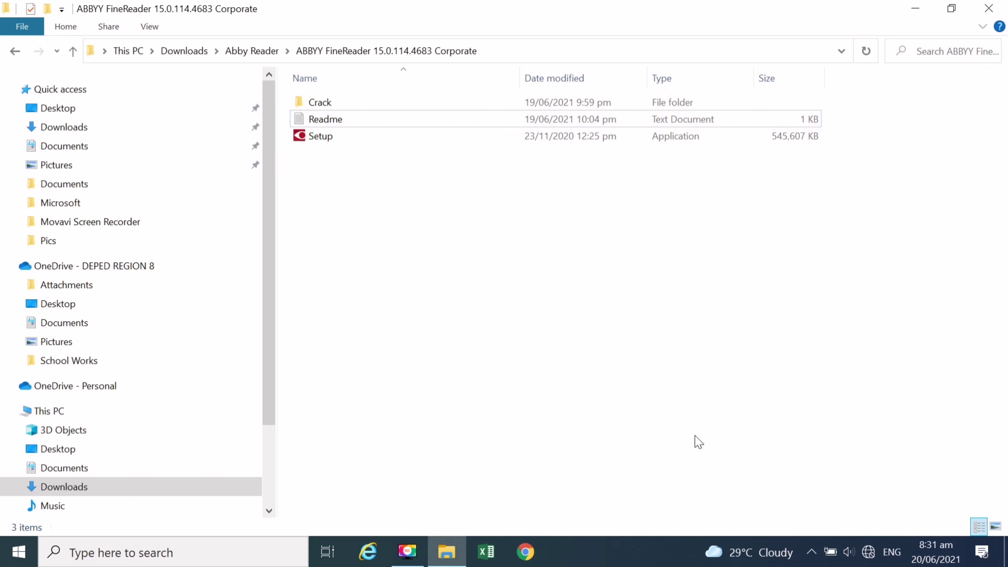
right_click(666, 428)
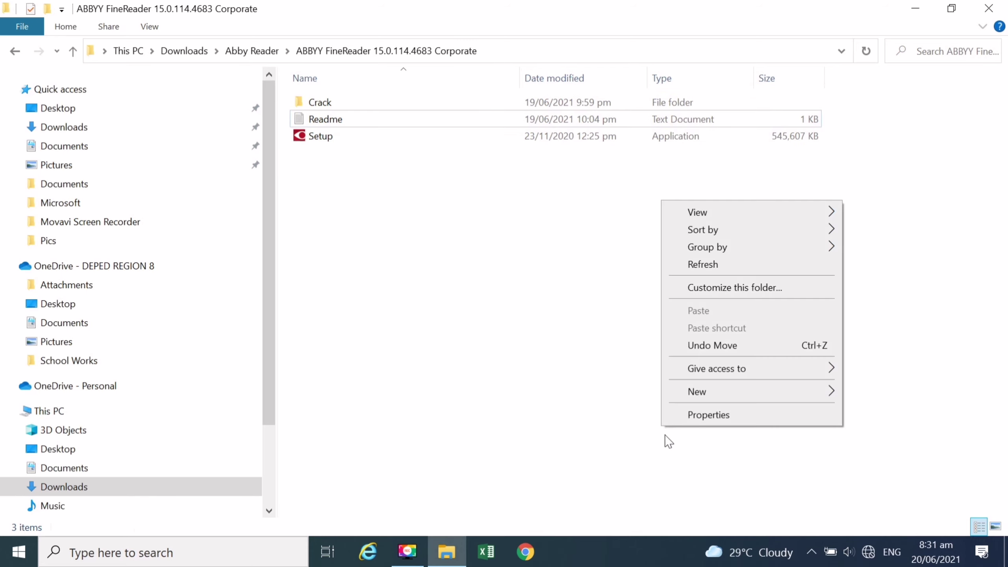
click(702, 267)
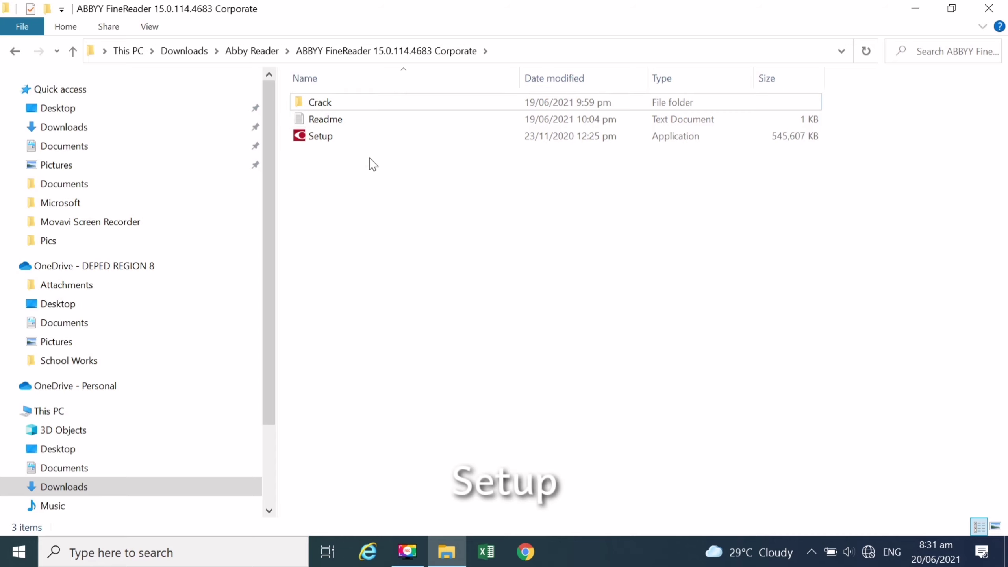
- Run Setup and unpack the installer to c:\temp\FR15, replacing all existing files
double_click(322, 139)
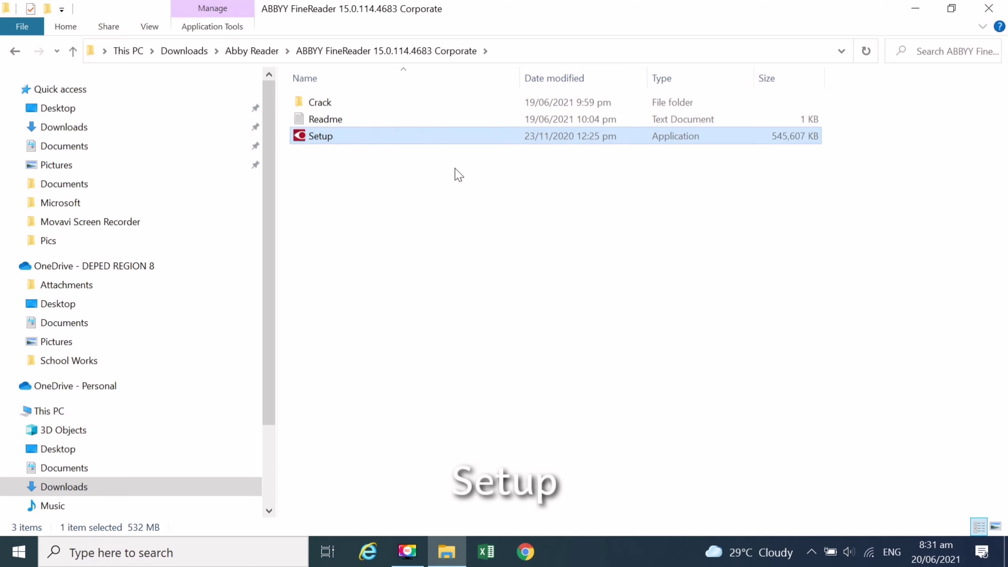
click(550, 404)
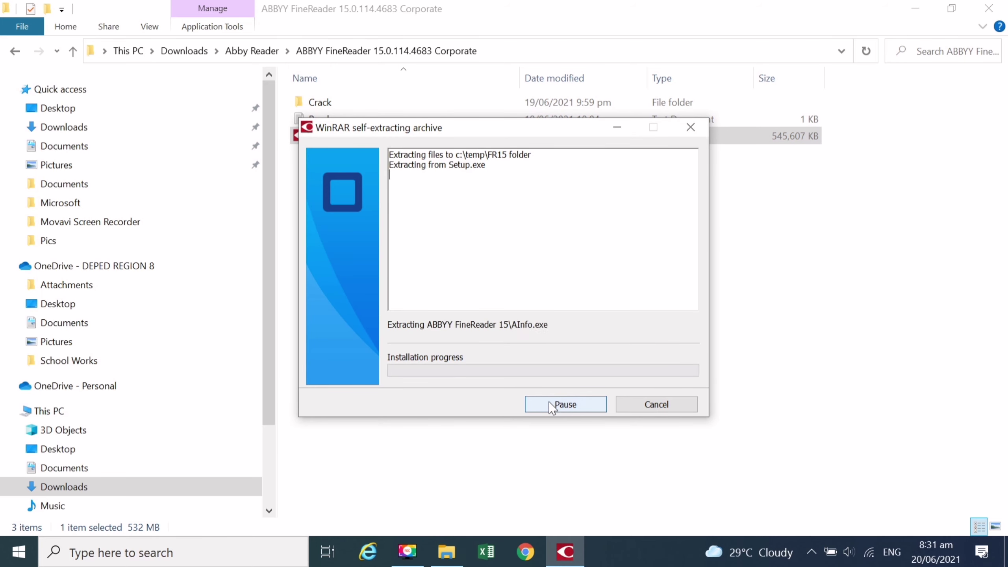
click(642, 406)
key(Return)
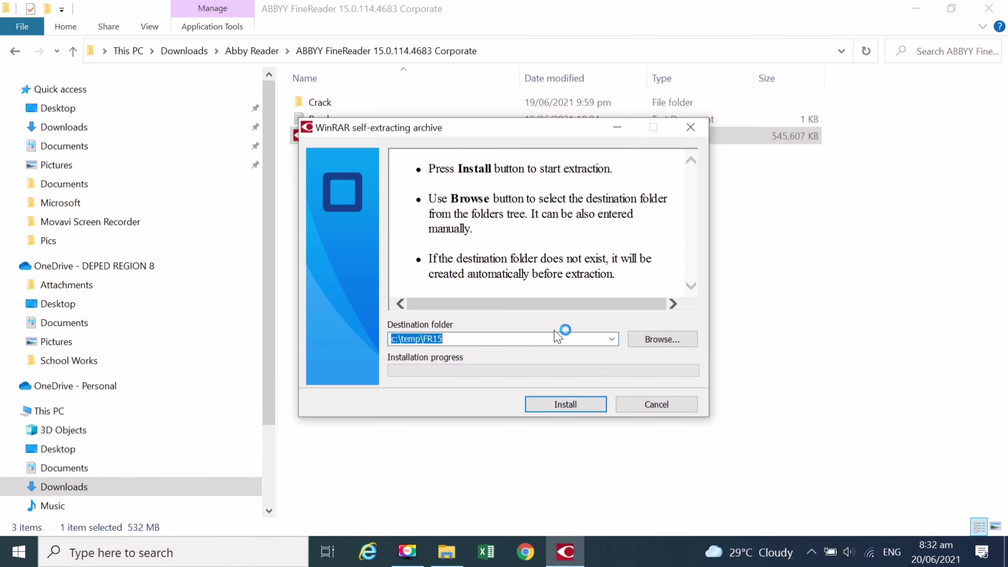
click(565, 405)
click(562, 407)
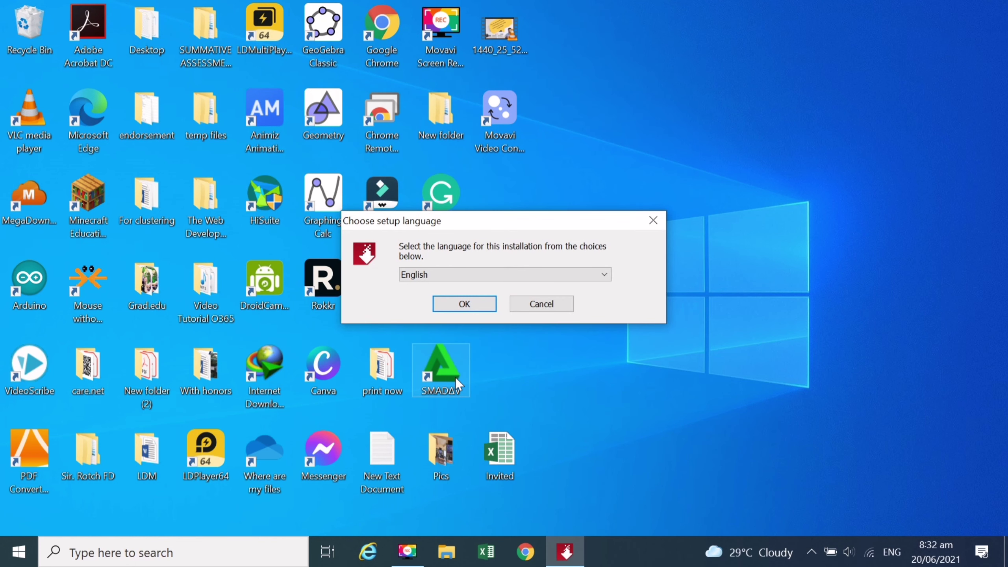
- Keep English in the Choose setup language prompt and confirm it with OK
click(589, 556)
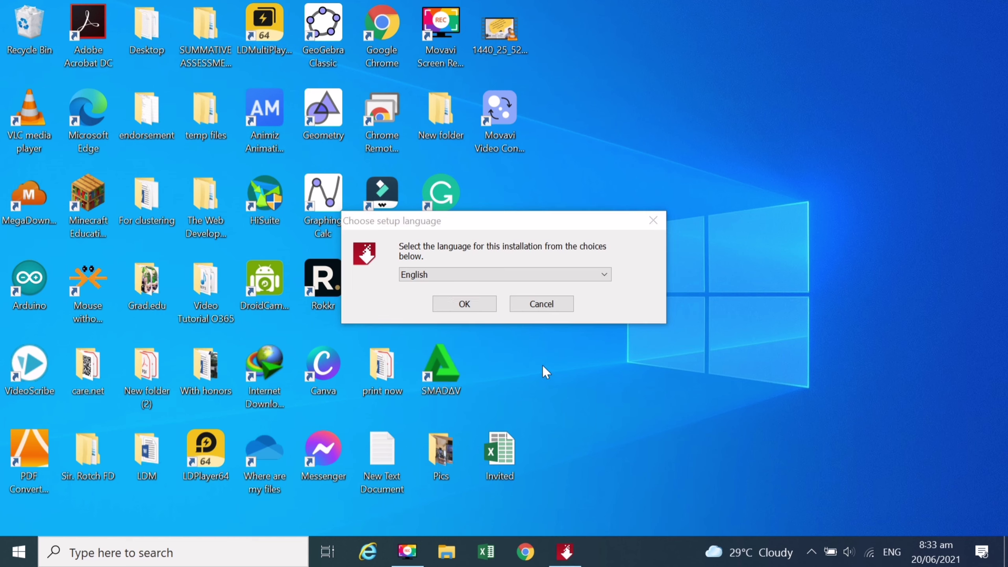
mouse_move(536, 222)
mouse_down()
mouse_move(661, 185)
mouse_move(596, 243)
mouse_up()
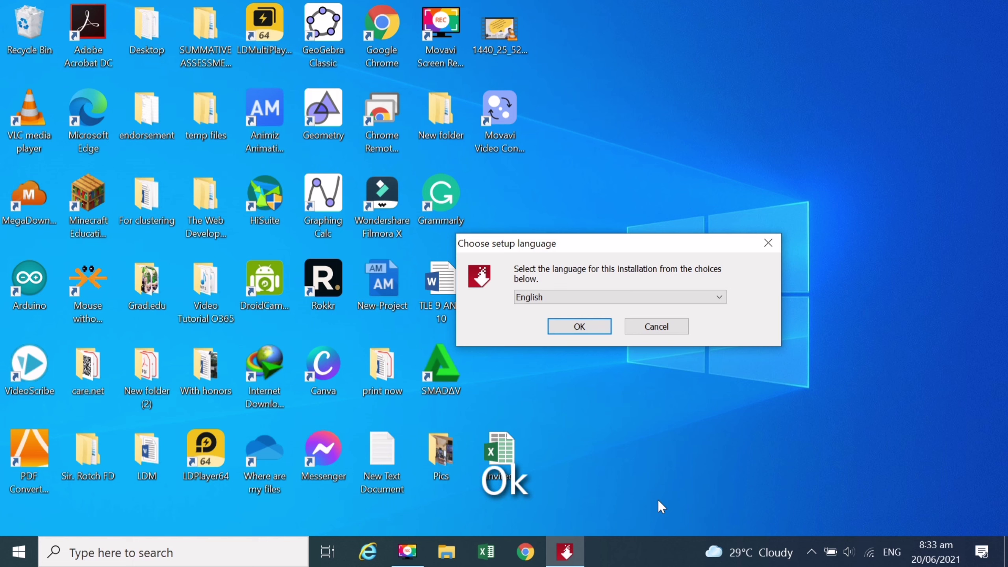
click(583, 328)
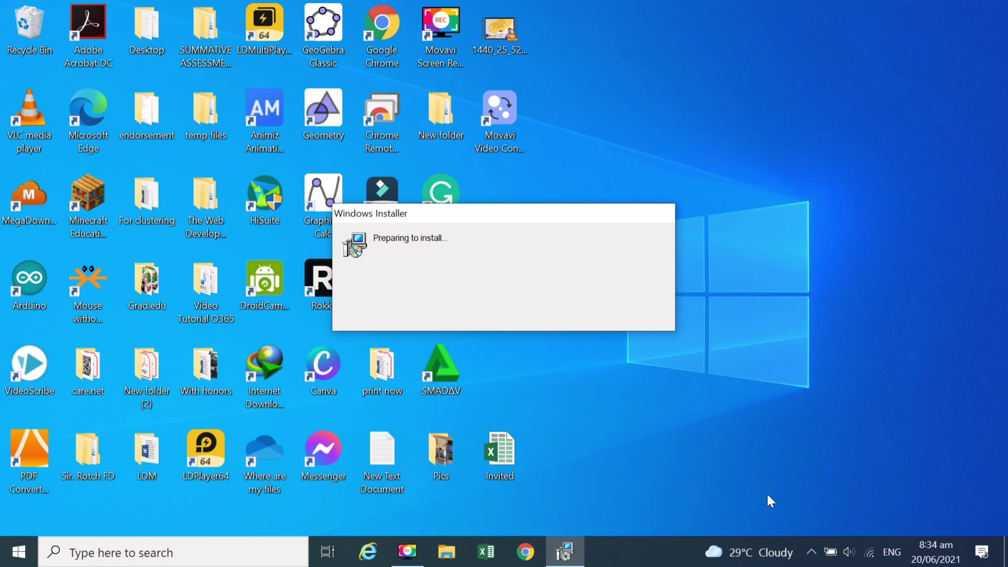
- Turn Wi-Fi off from the taskbar network panel and dismiss the panel
click(871, 552)
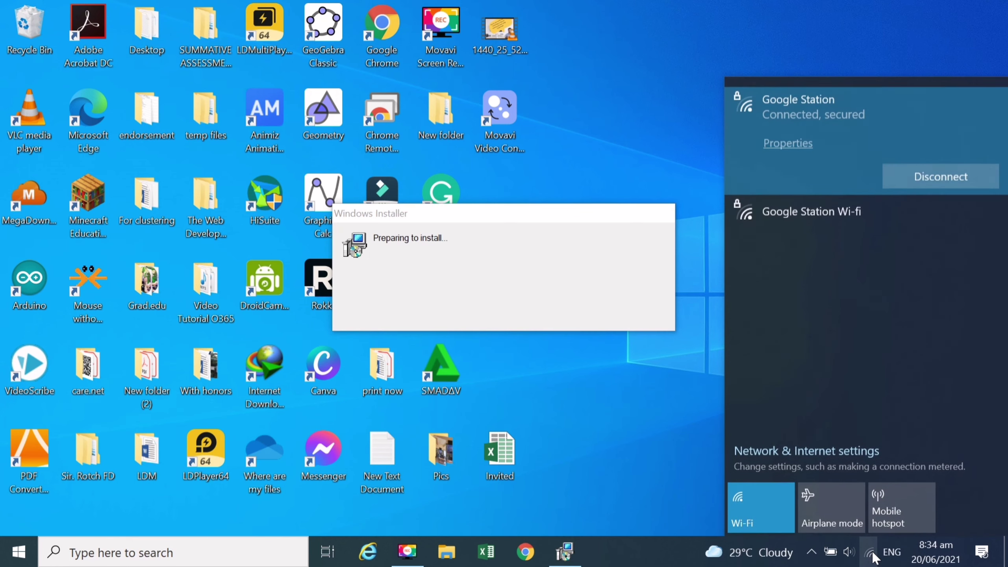
click(742, 492)
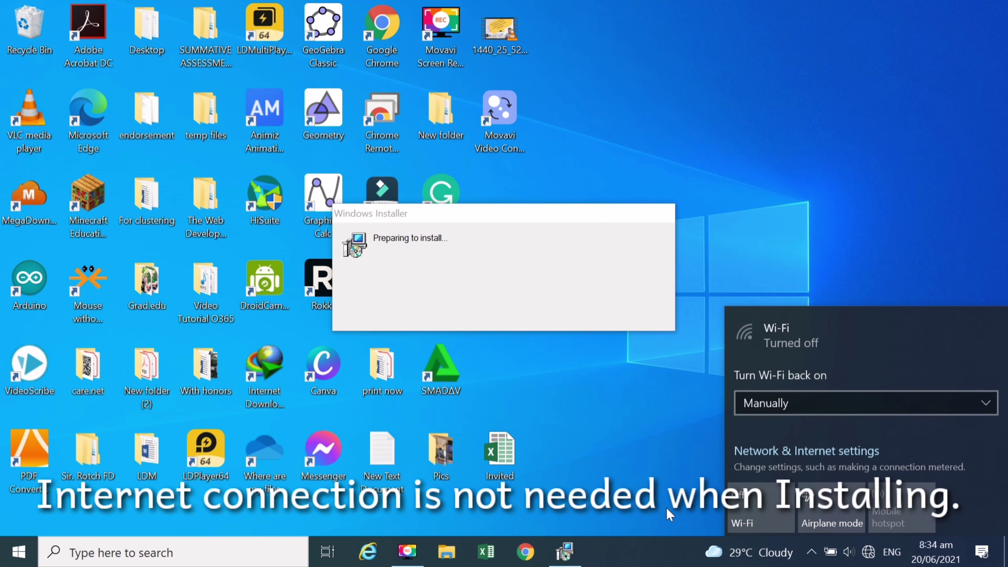
click(578, 463)
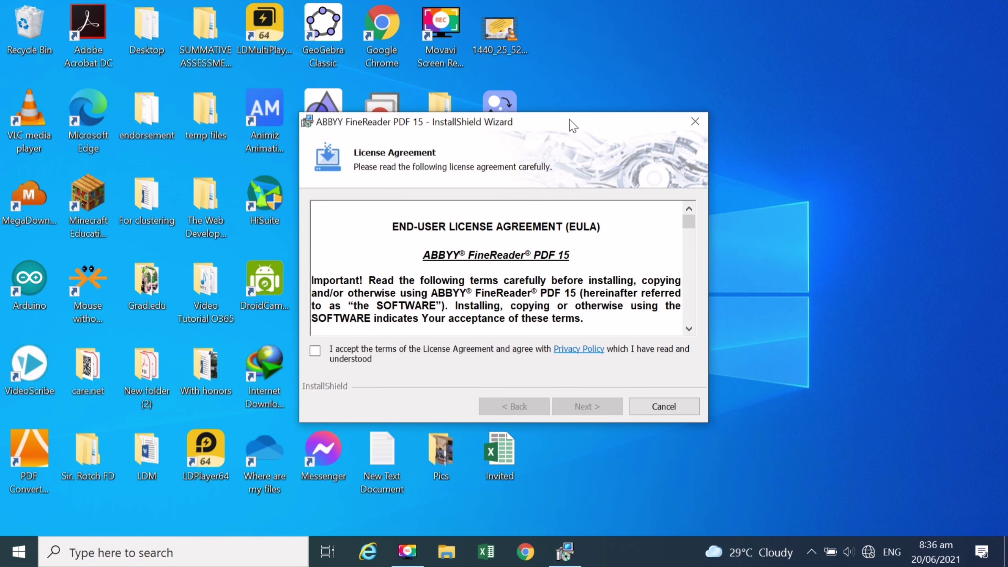
- Accept the licence agreement and keep the Typical setup type
drag(569, 121, 641, 82)
mouse_move(760, 183)
mouse_down()
mouse_move(751, 304)
mouse_move(607, 333)
mouse_up()
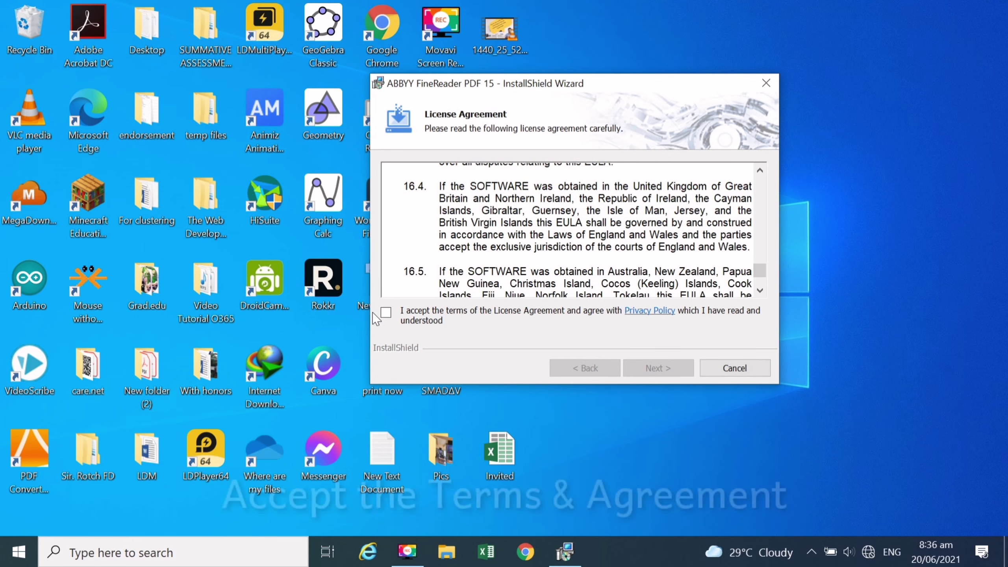
click(386, 312)
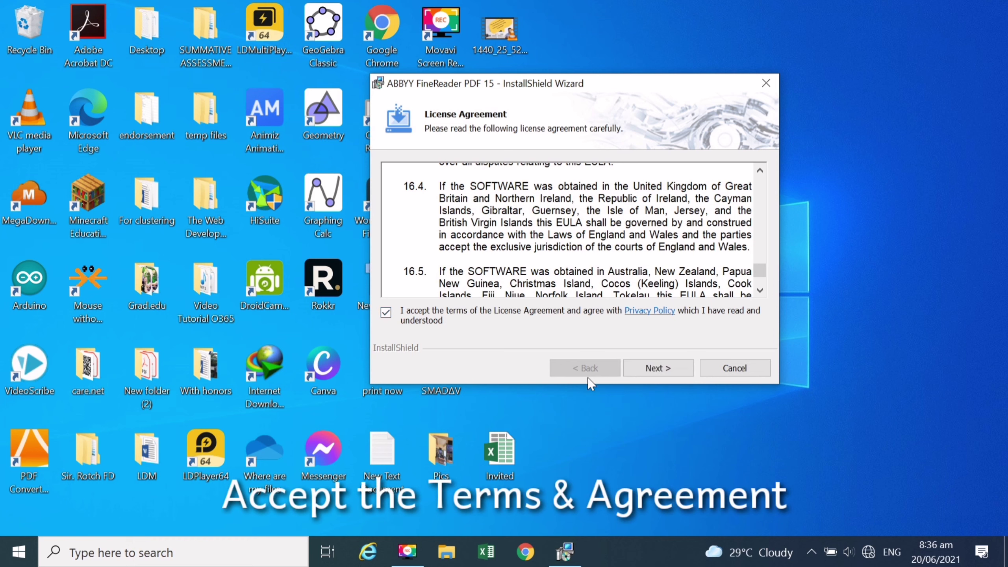
click(649, 371)
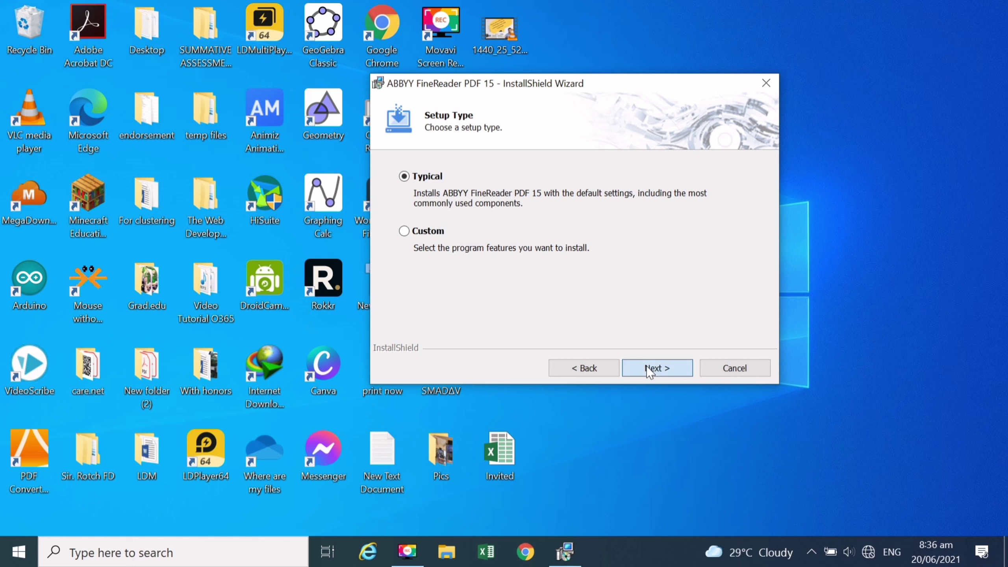
click(647, 366)
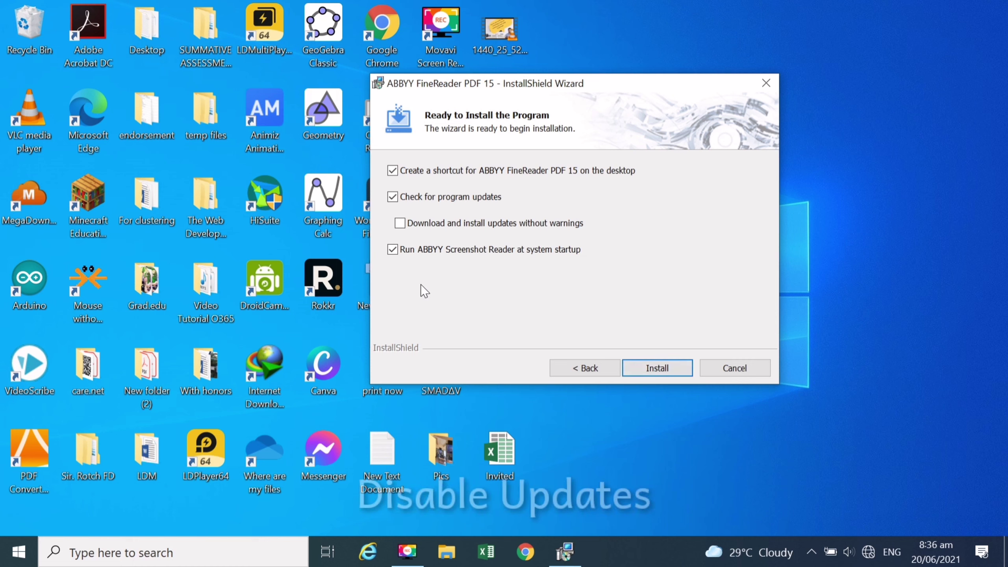
- Disable Screenshot Reader at startup and update checks, then start the installation
click(393, 249)
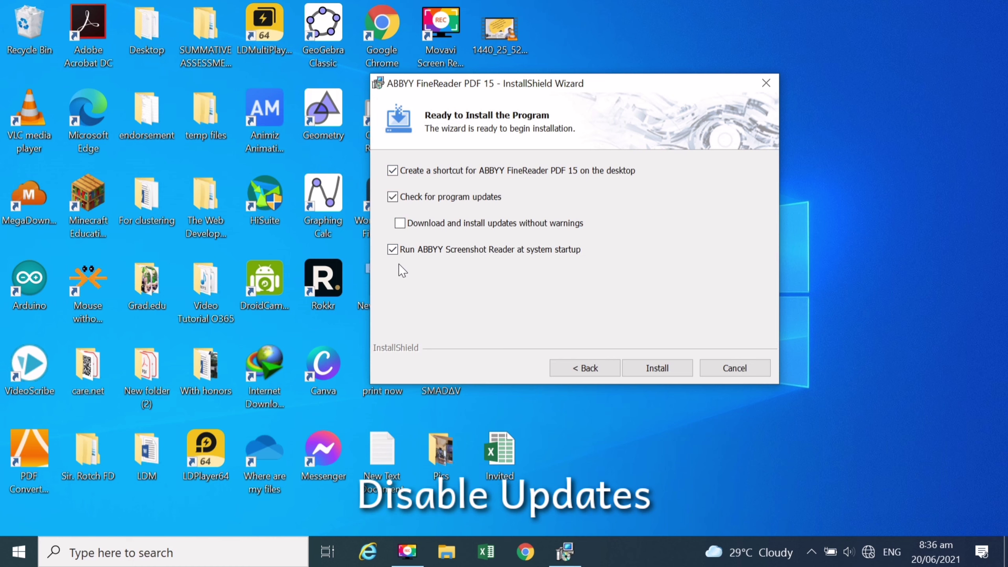
click(399, 253)
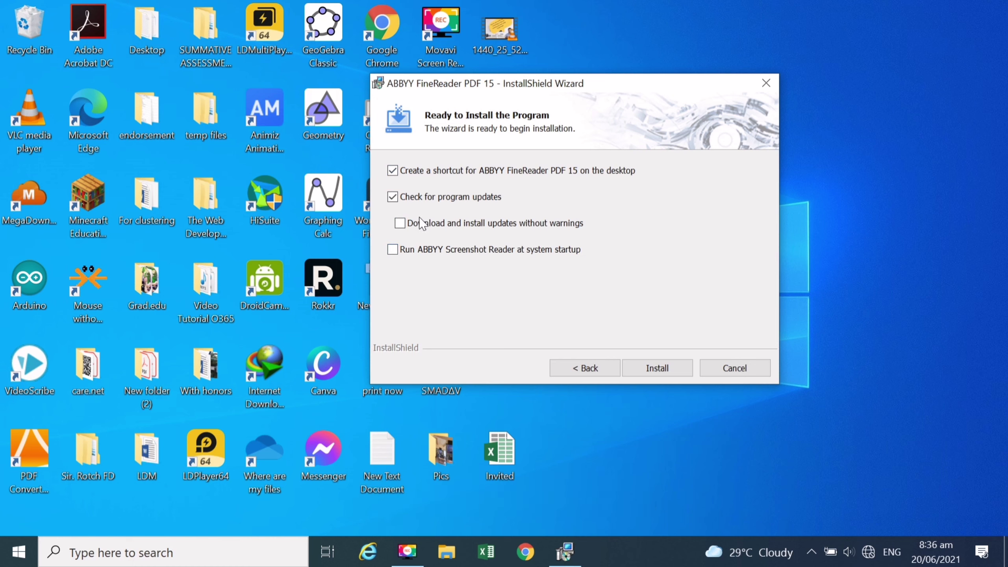
click(392, 197)
click(657, 368)
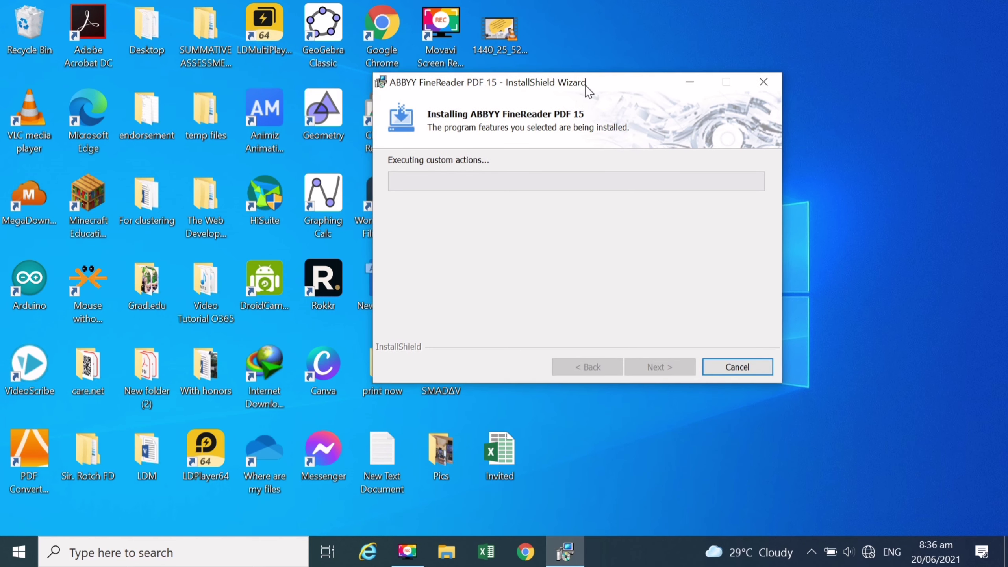
- Untick 'Run ABBYY FineReader PDF 15 on exit' and finish the setup wizard
drag(557, 86, 618, 91)
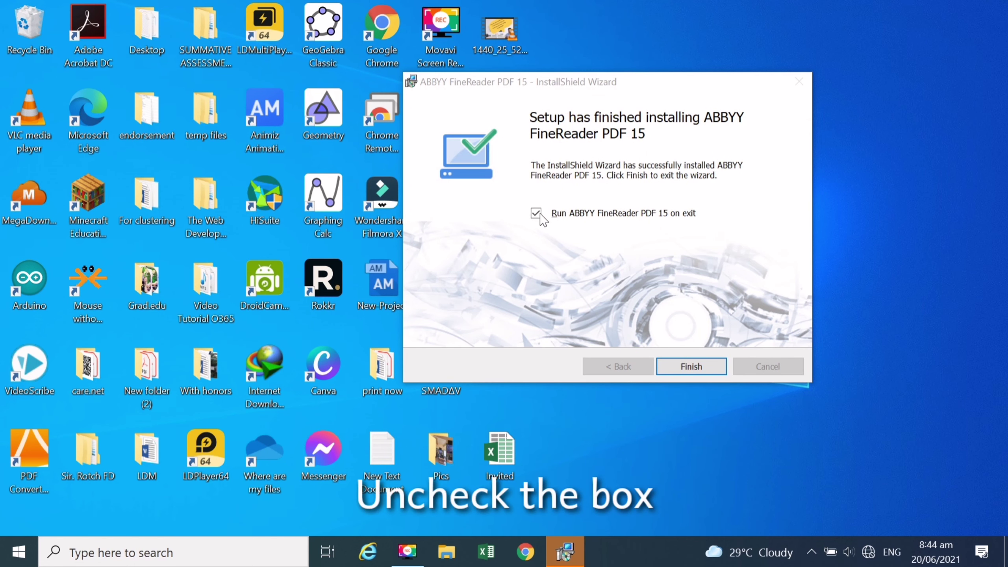
click(537, 213)
click(683, 366)
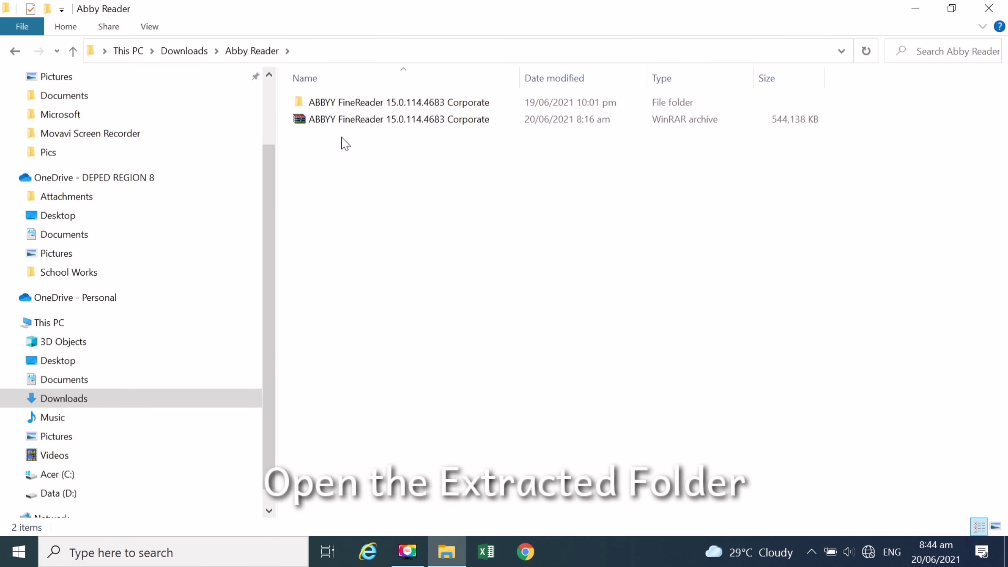
- Copy Awl.dll from the Crack subfolder of the extracted FineReader folder
double_click(355, 104)
double_click(353, 104)
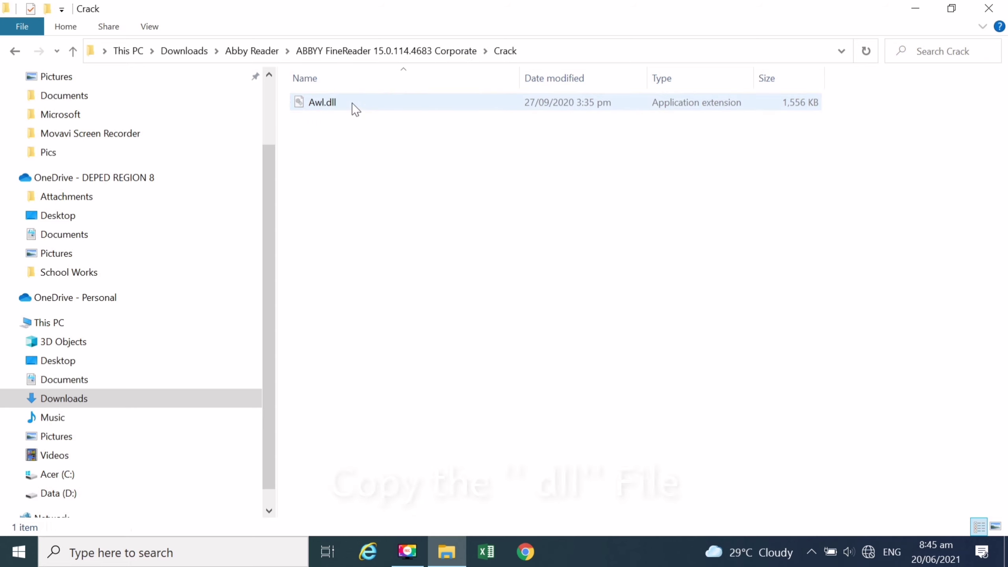
click(351, 104)
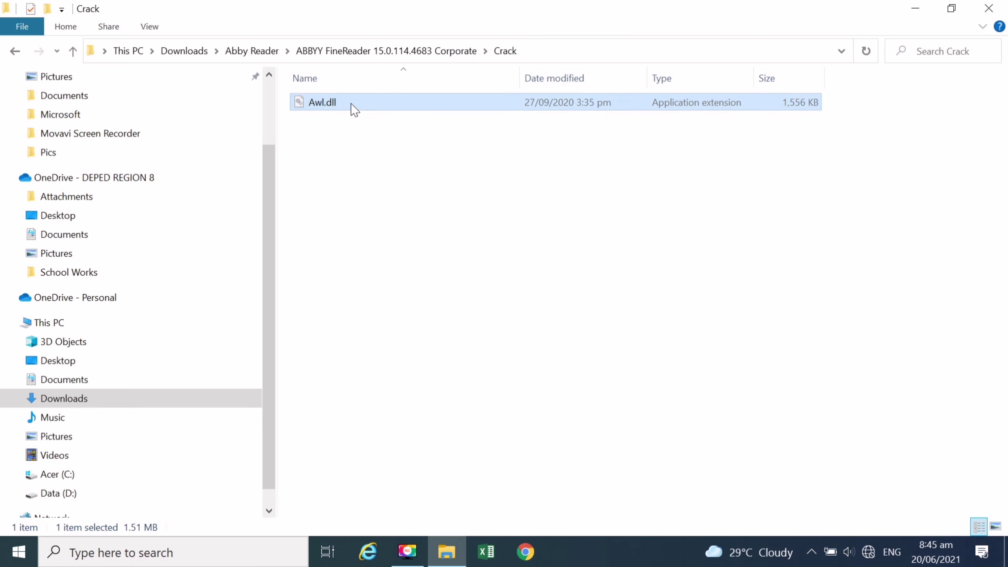
right_click(351, 105)
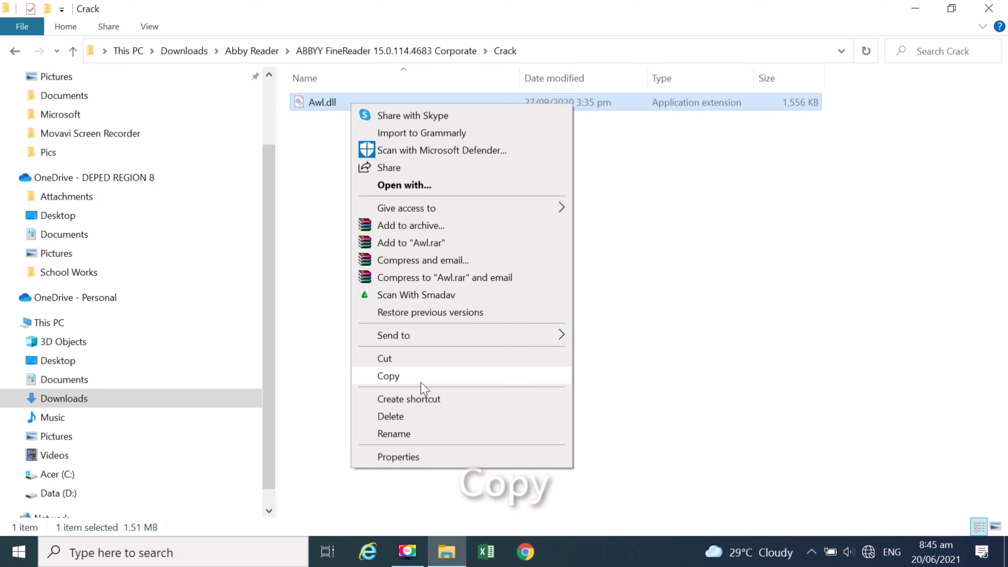
click(420, 381)
- Paste Awl.dll into the FineReader 15 program folder, replacing the existing file with administrator permission
click(989, 8)
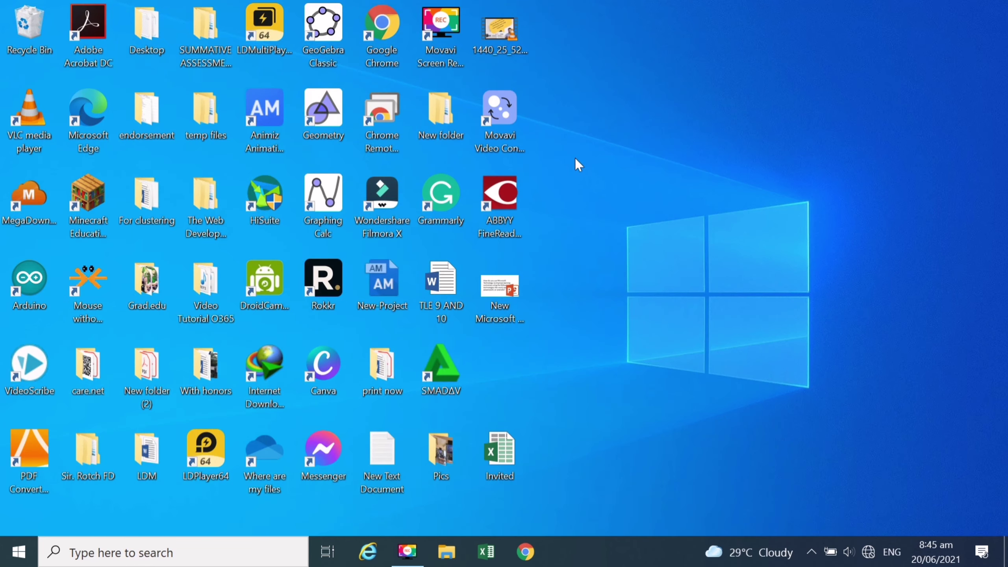
right_click(510, 211)
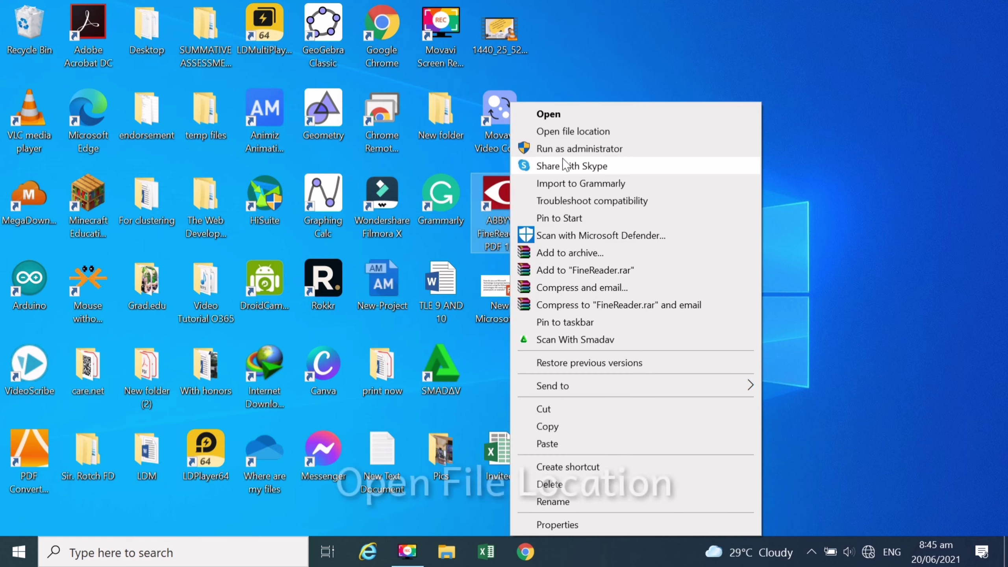
click(593, 139)
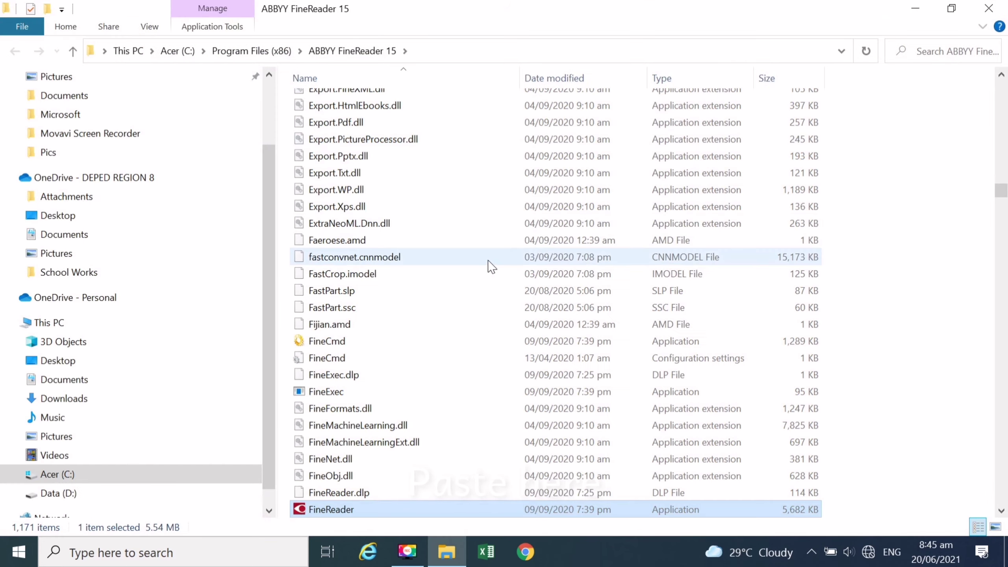
click(488, 258)
key(ctrl+v)
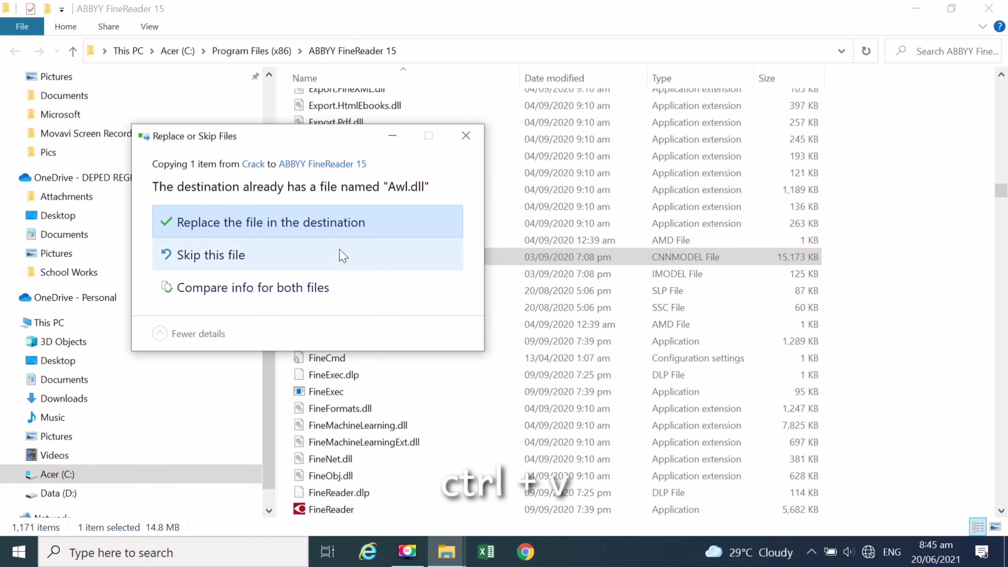
click(351, 232)
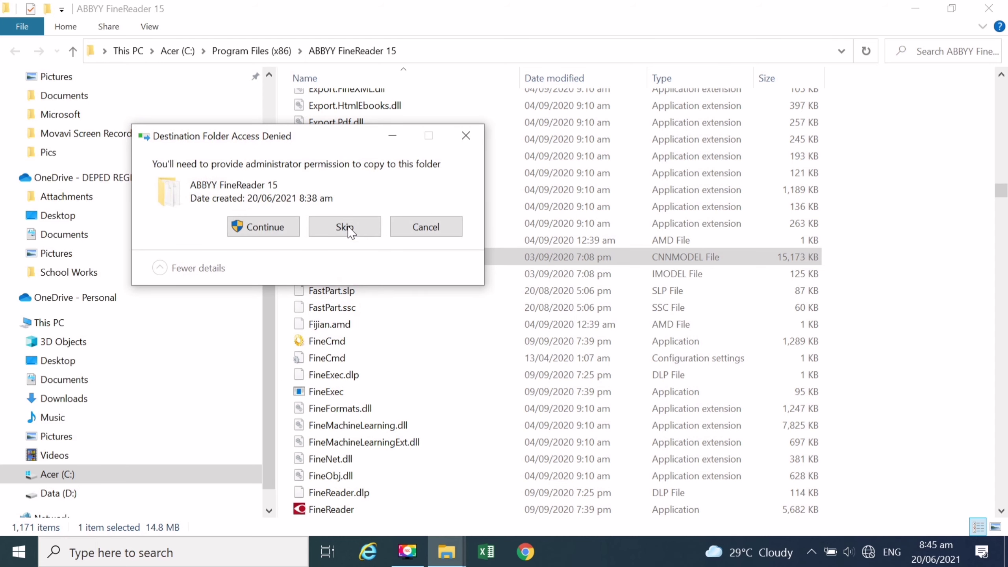
click(279, 230)
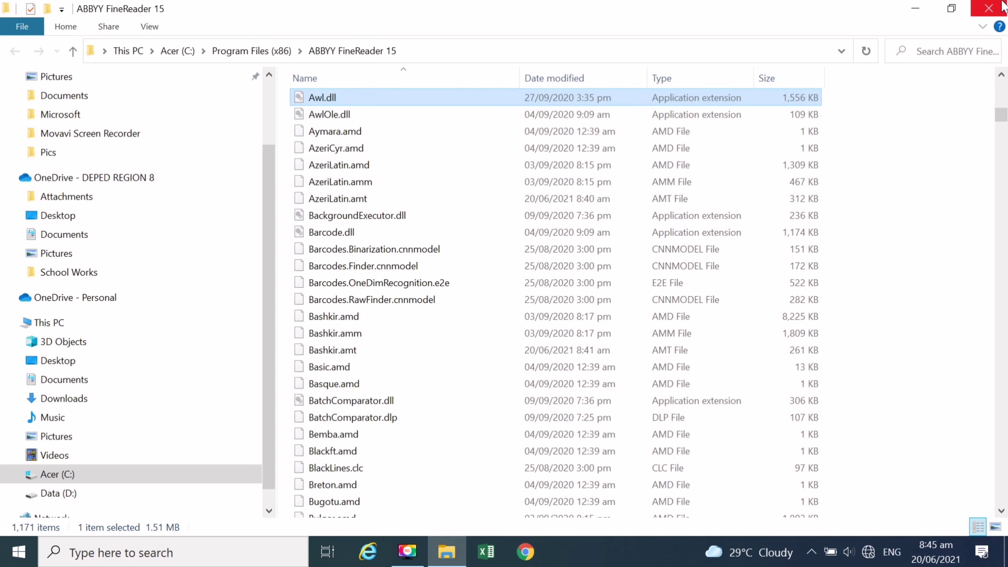
click(989, 8)
right_click(719, 266)
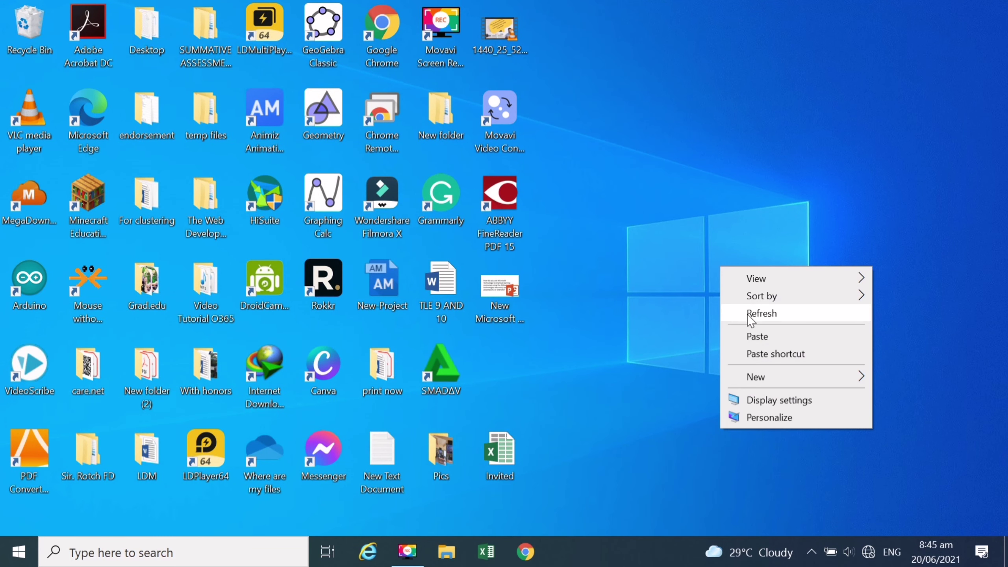
- Refresh the desktop and select the ABBYY FineReader PDF 15 shortcut
click(746, 314)
click(518, 190)
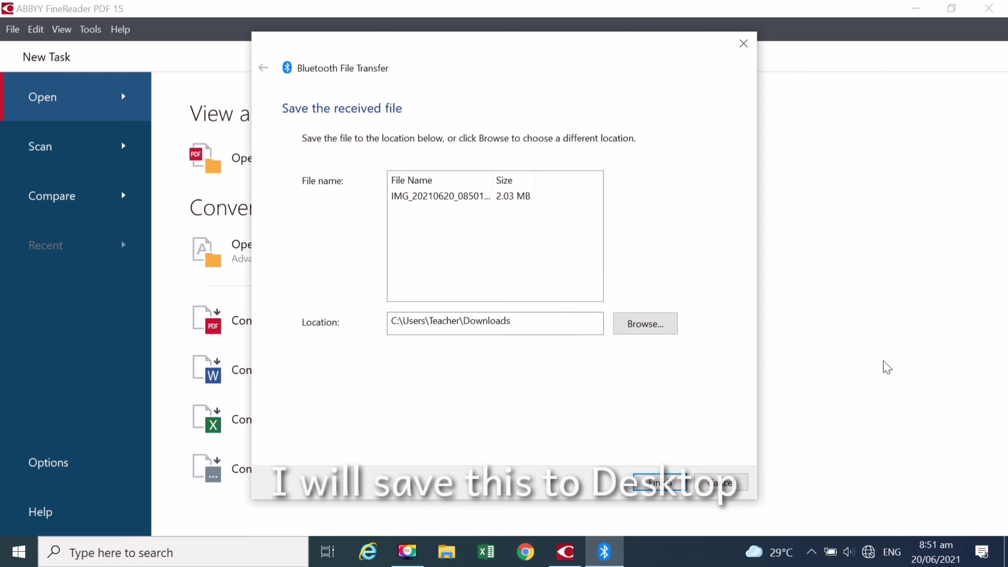
- Change the received 2.03 MB photo's save folder from Downloads to Desktop and finish the transfer
click(639, 324)
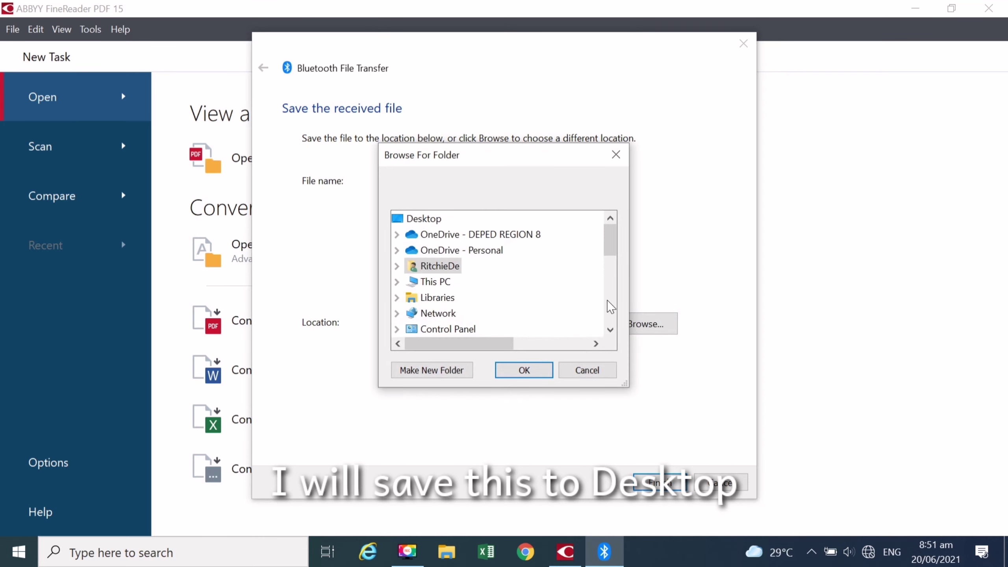
scroll(453, 316, down, 2)
scroll(459, 322, down, 2)
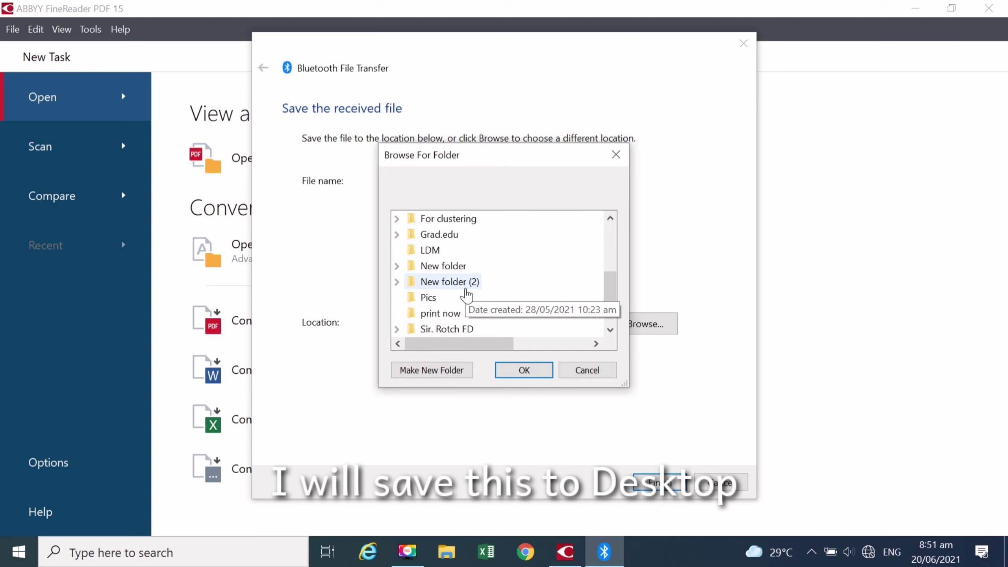
scroll(465, 292, down, 2)
scroll(465, 294, up, 5)
scroll(466, 292, up, 1)
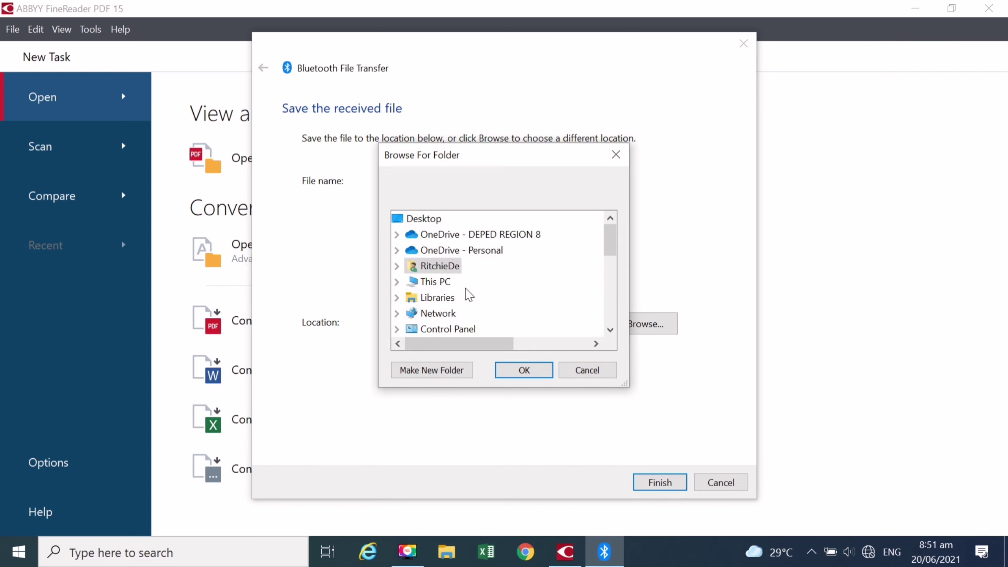
click(433, 283)
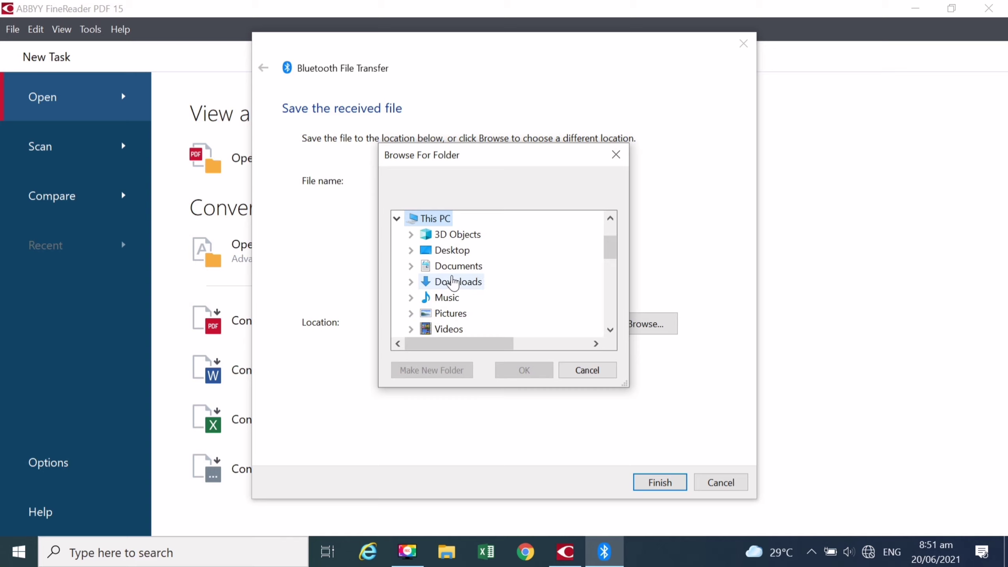
click(452, 250)
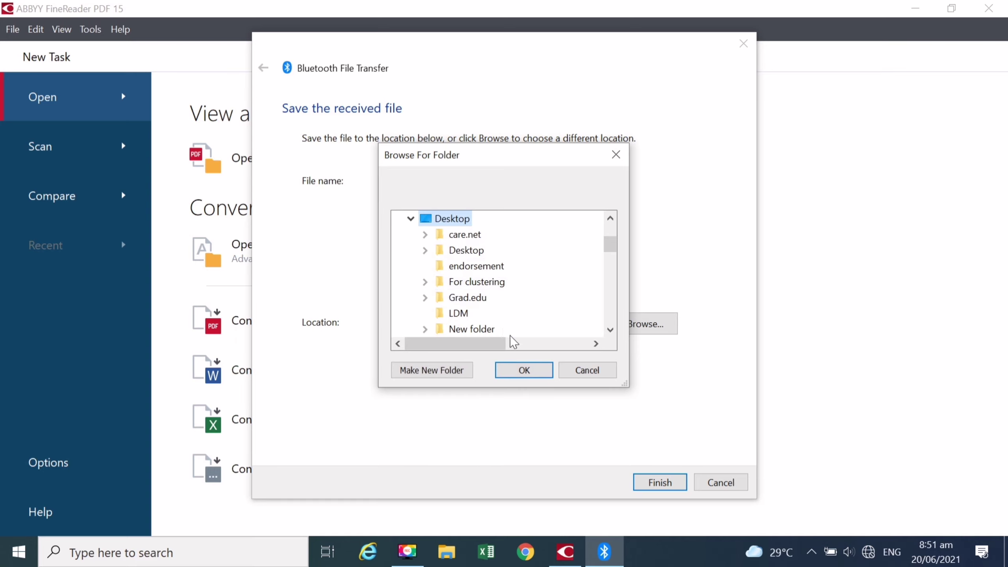
click(515, 370)
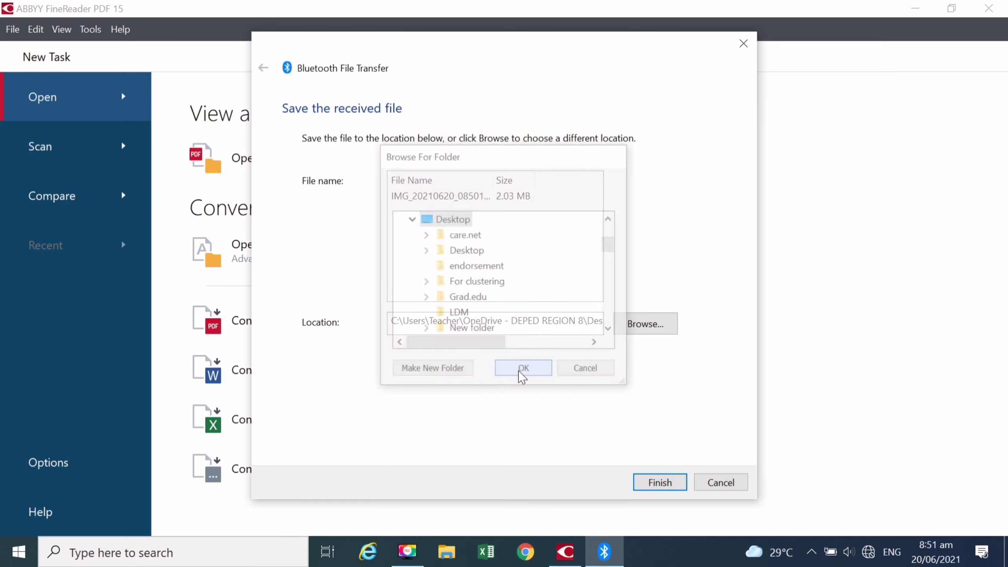
click(655, 489)
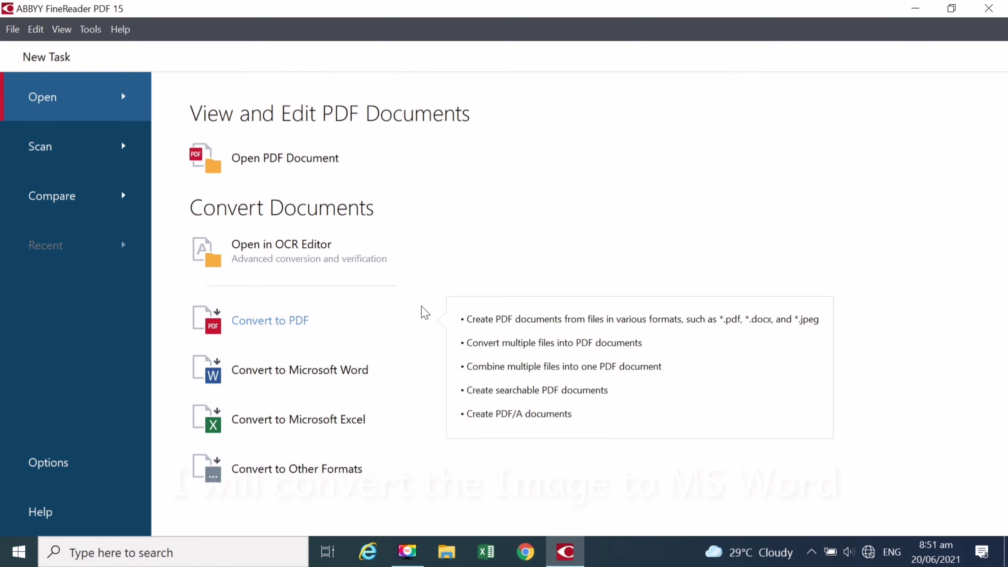
- Start a Convert to Microsoft Word task and select IMG_20210620_085012.jpg on the Desktop
click(268, 373)
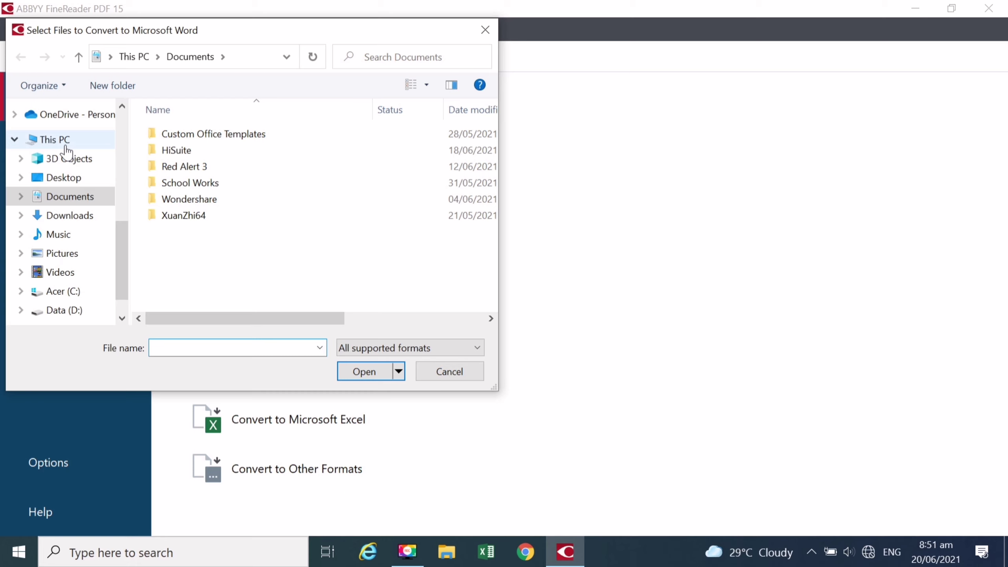
click(66, 147)
scroll(305, 217, down, 3)
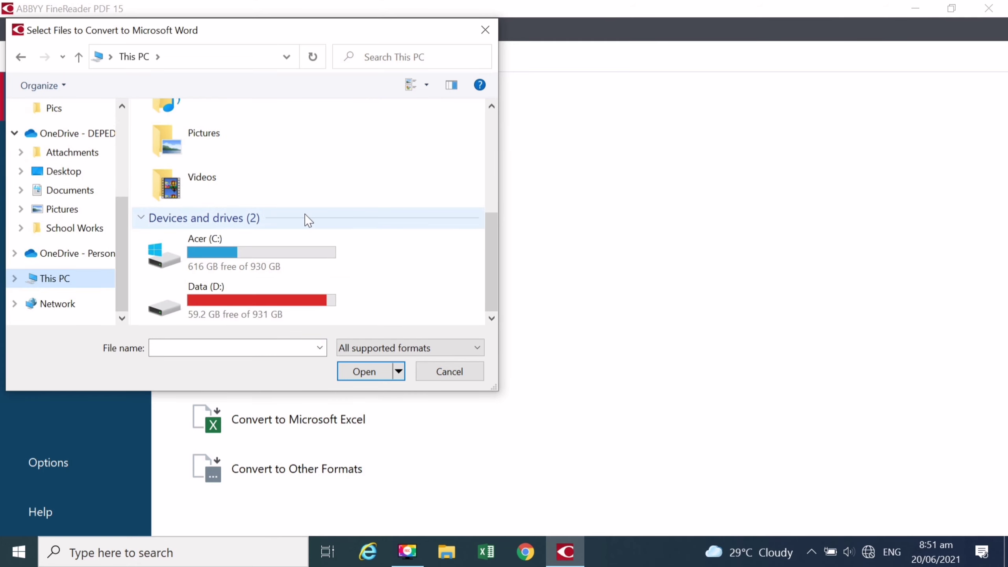
scroll(306, 219, up, 3)
double_click(252, 198)
scroll(326, 220, down, 2)
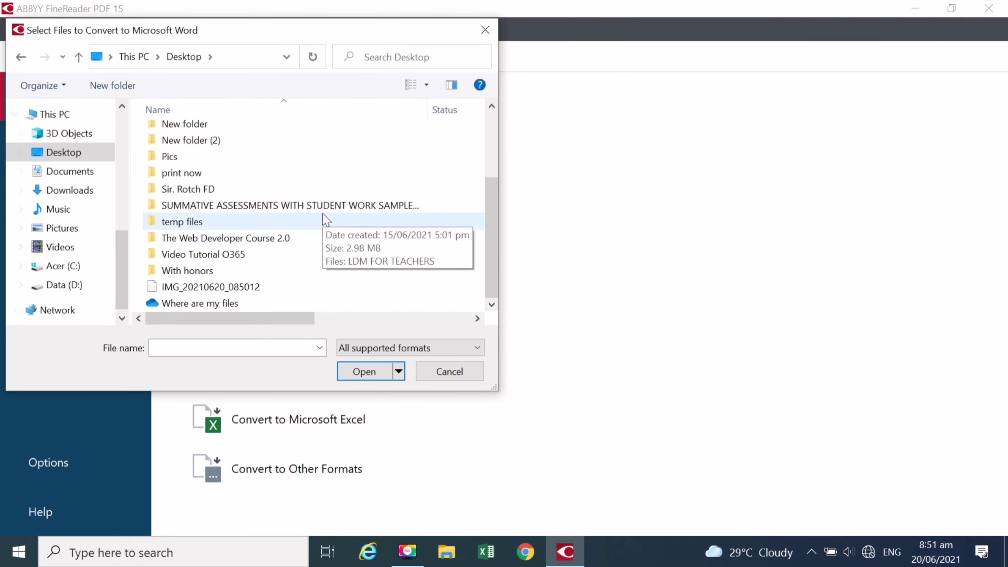
click(214, 289)
- Add the photo, convert it to Word and save the result in Documents
click(364, 372)
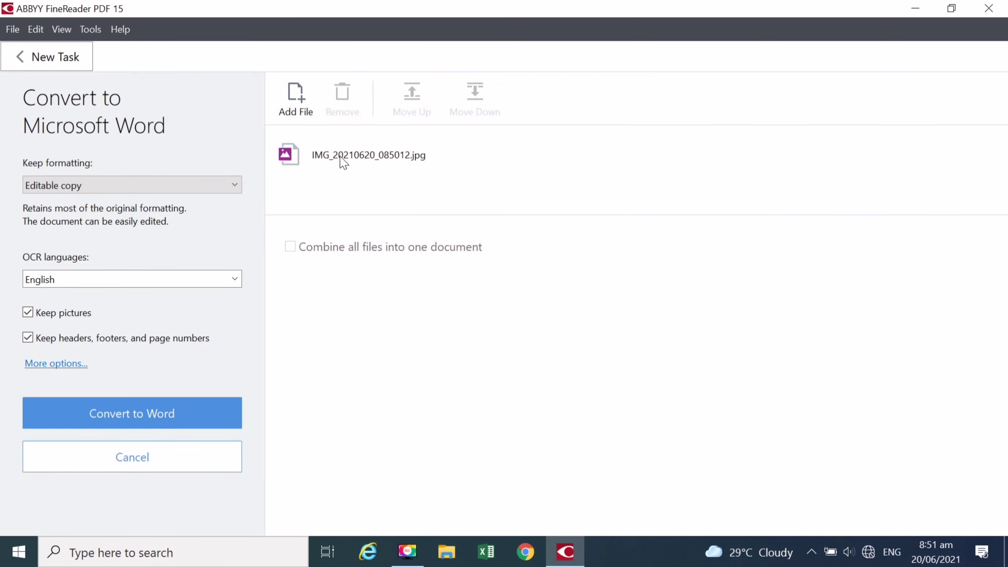
click(170, 413)
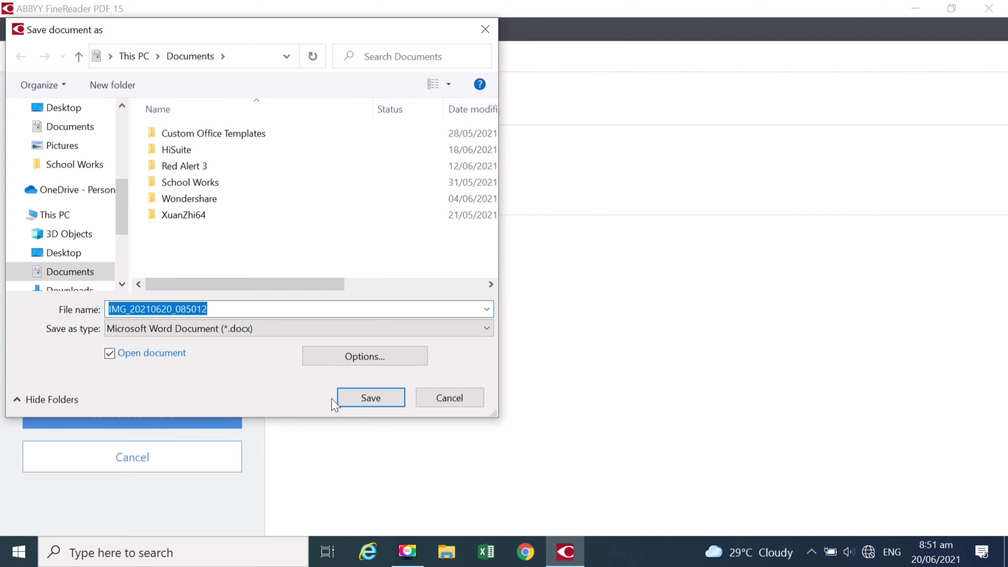
click(344, 398)
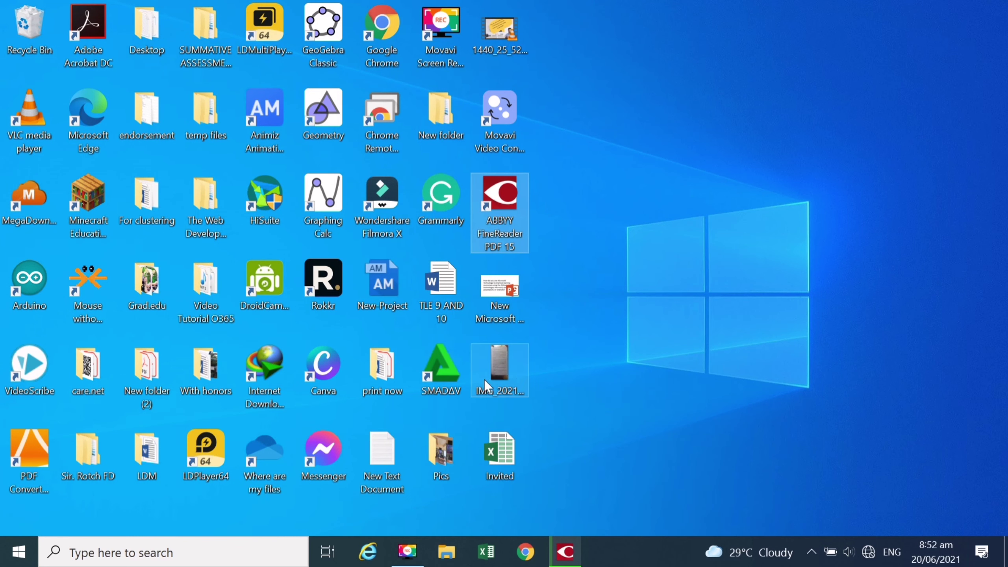
- View the textbook page photo maximized in Photos, zooming over the page, then close Photos
double_click(511, 366)
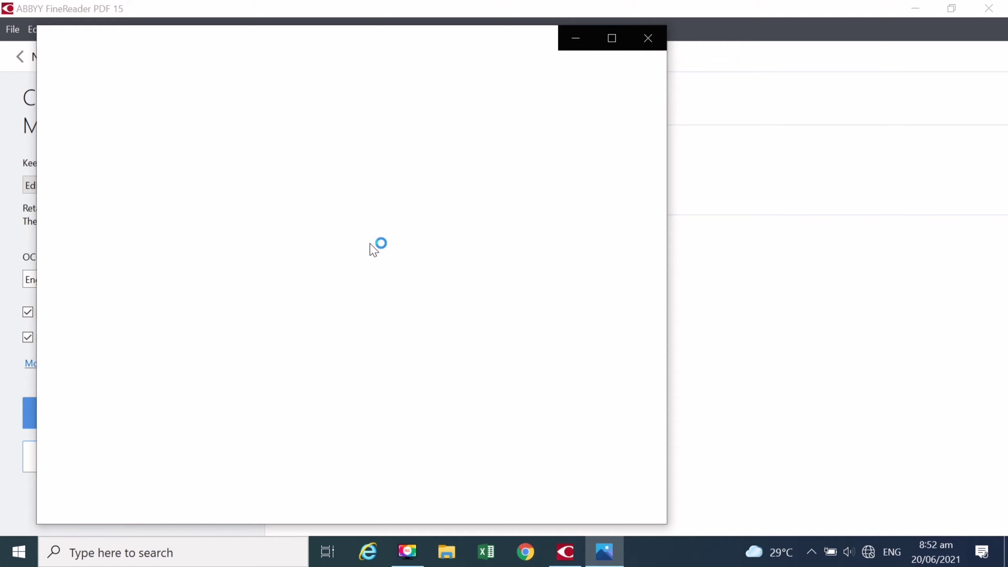
click(615, 38)
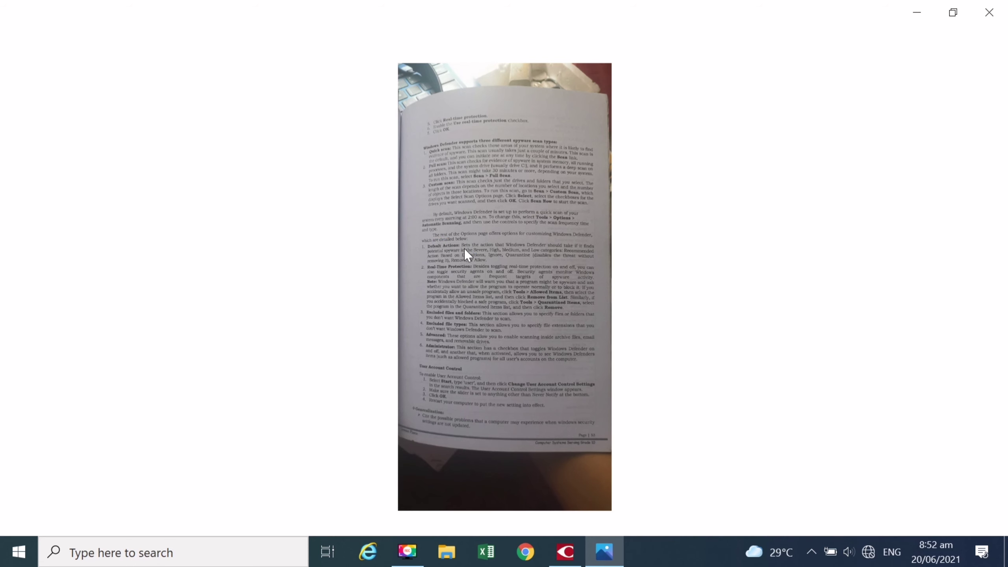
scroll(465, 249, up, 5)
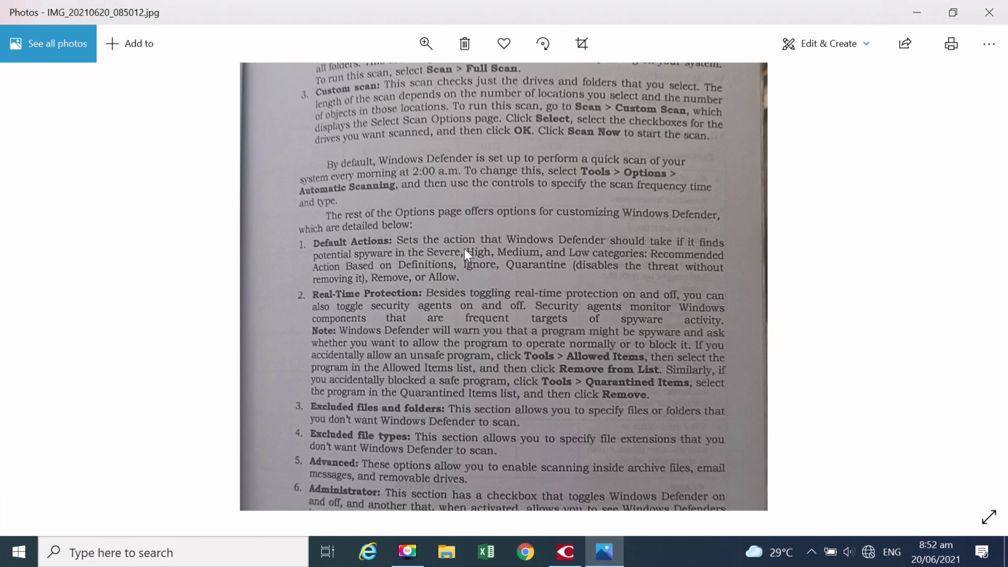
scroll(465, 249, down, 2)
scroll(465, 249, down, 1)
scroll(465, 249, down, 1)
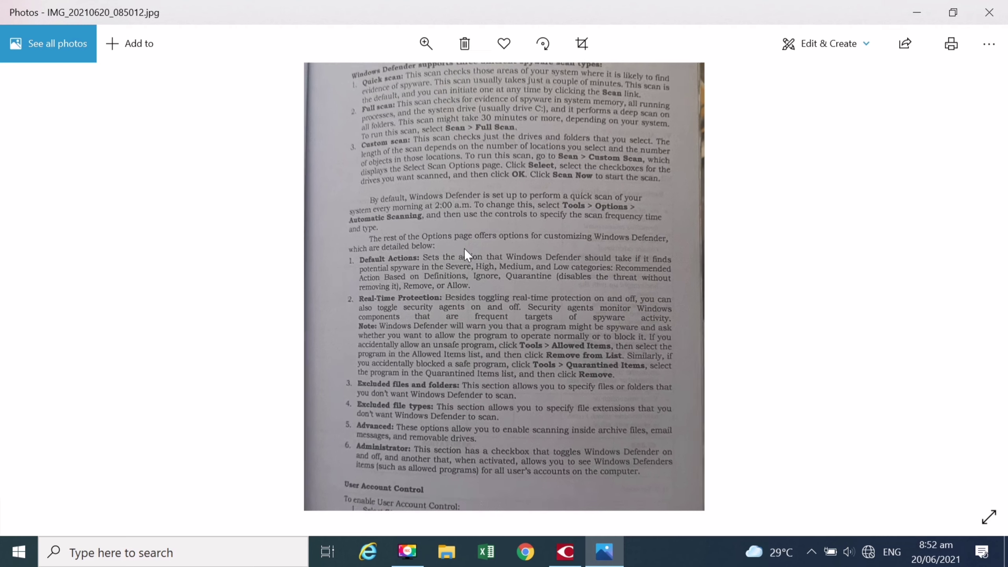
scroll(465, 249, down, 1)
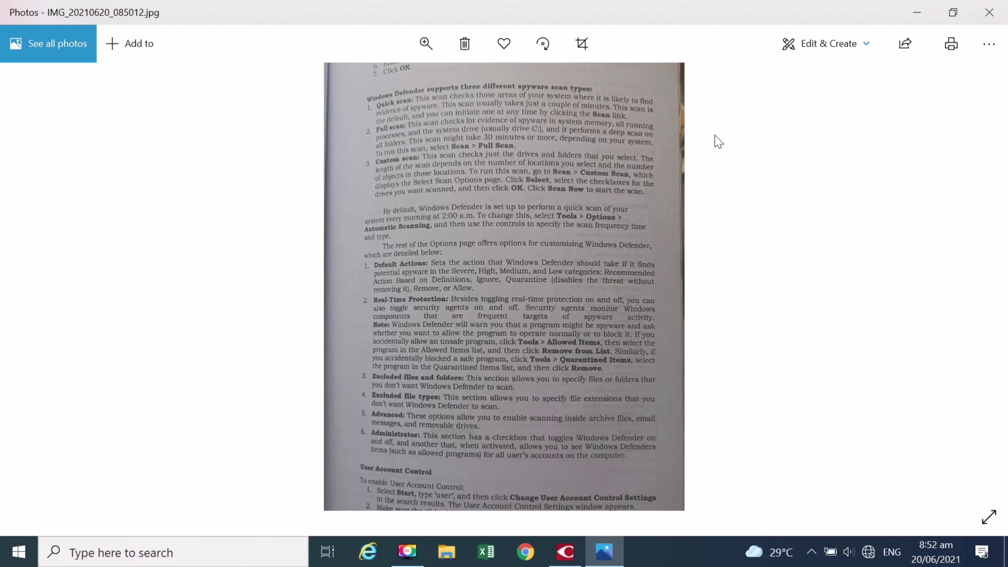
click(989, 12)
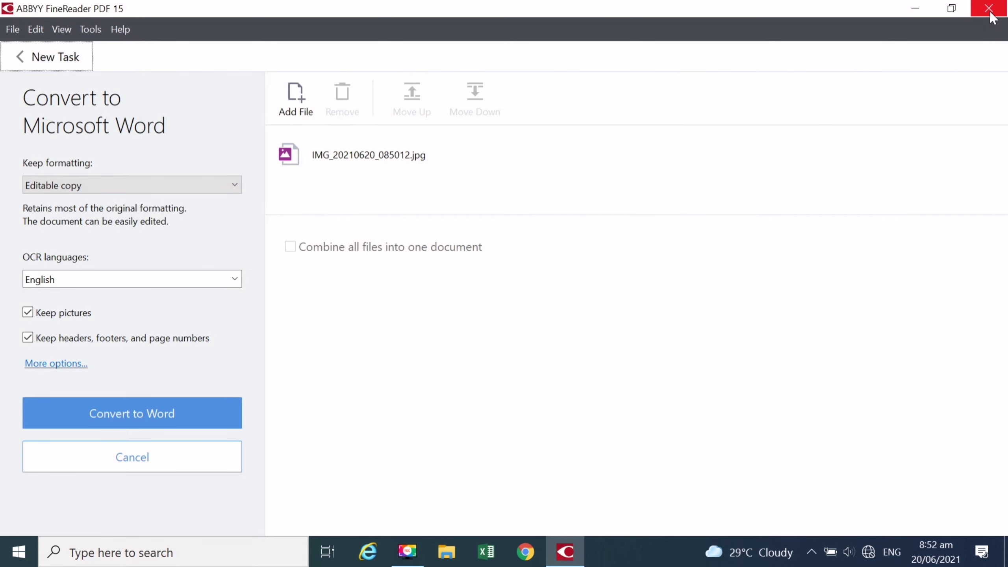
- Bring the converted Word document forward and look through its text, dismissing the editing menus
click(567, 551)
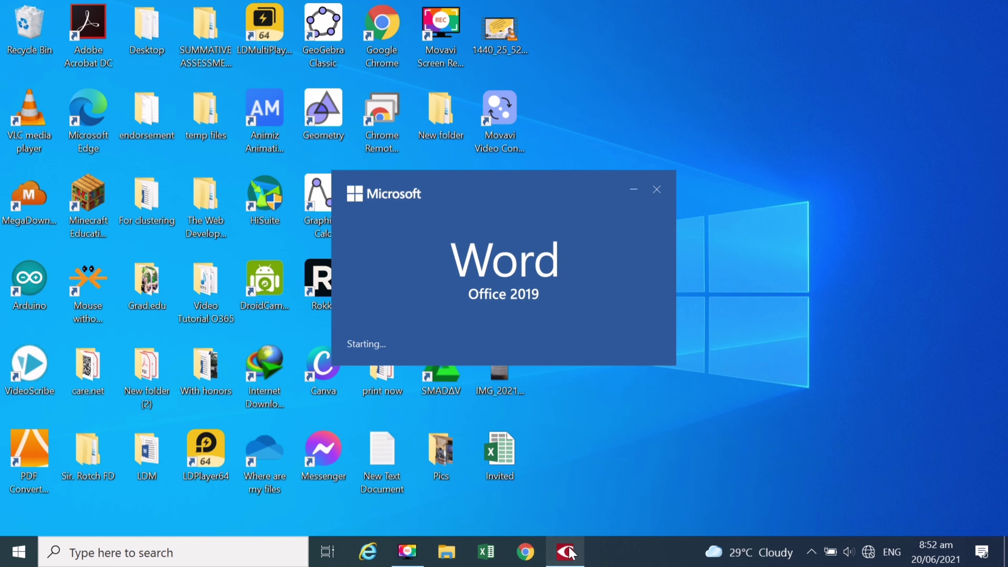
click(567, 551)
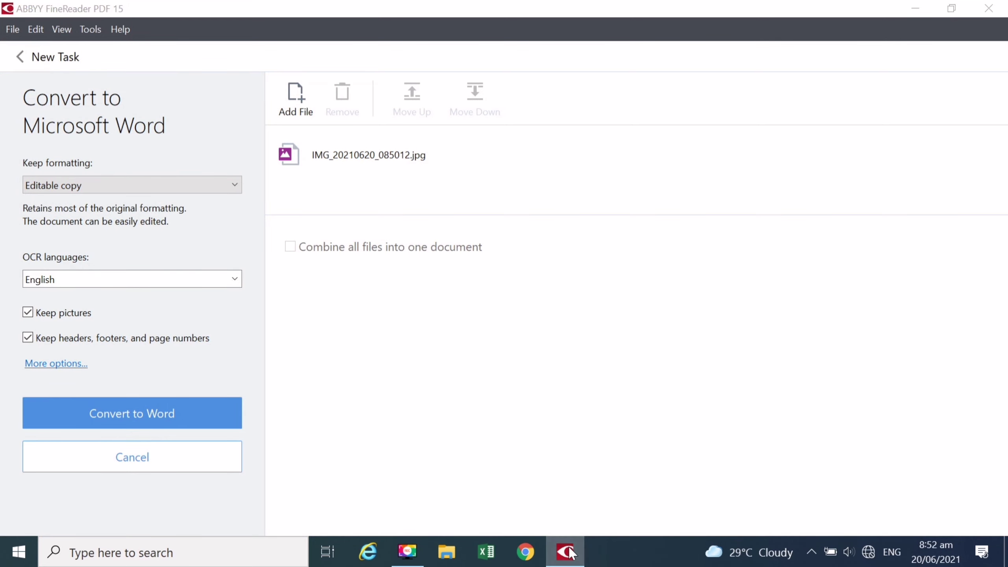
click(567, 551)
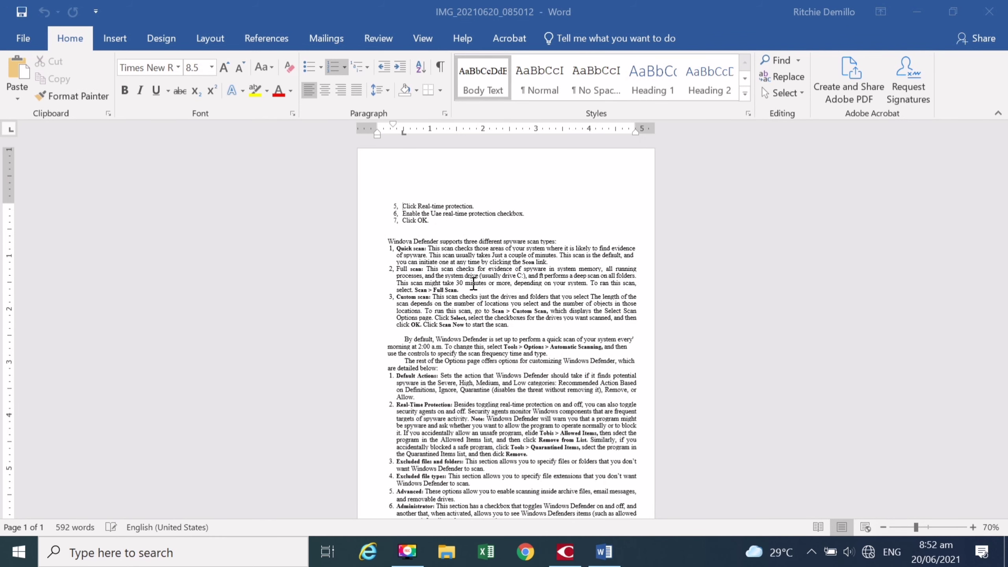
ctrl+scroll(474, 283, up, 3)
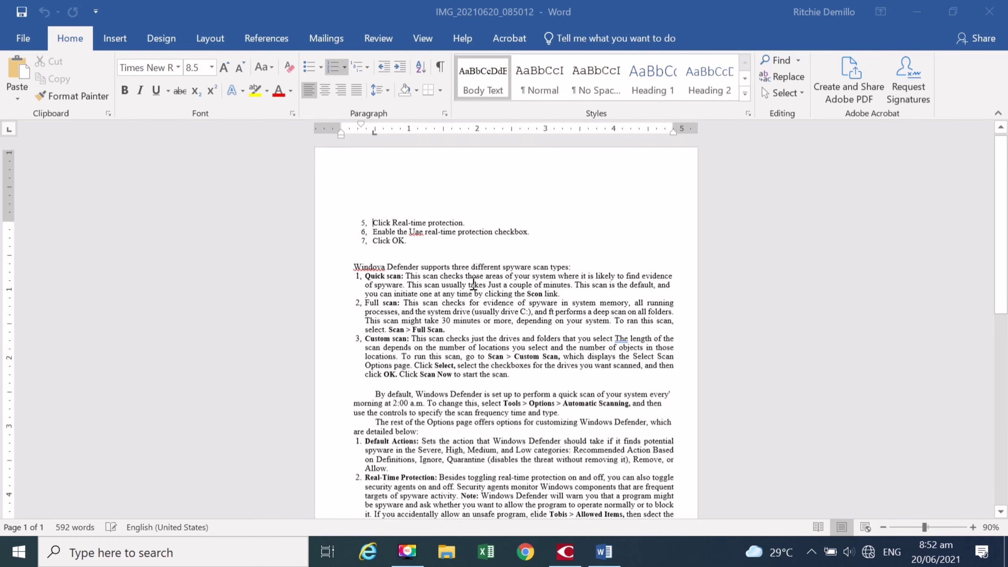
right_click(474, 283)
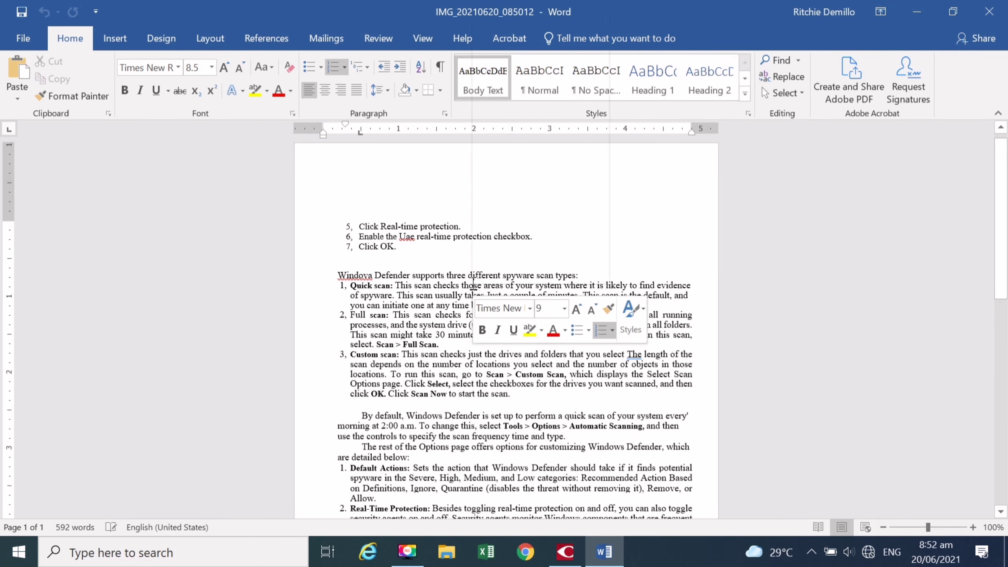
scroll(473, 283, down, 5)
right_click(412, 337)
scroll(412, 337, down, 3)
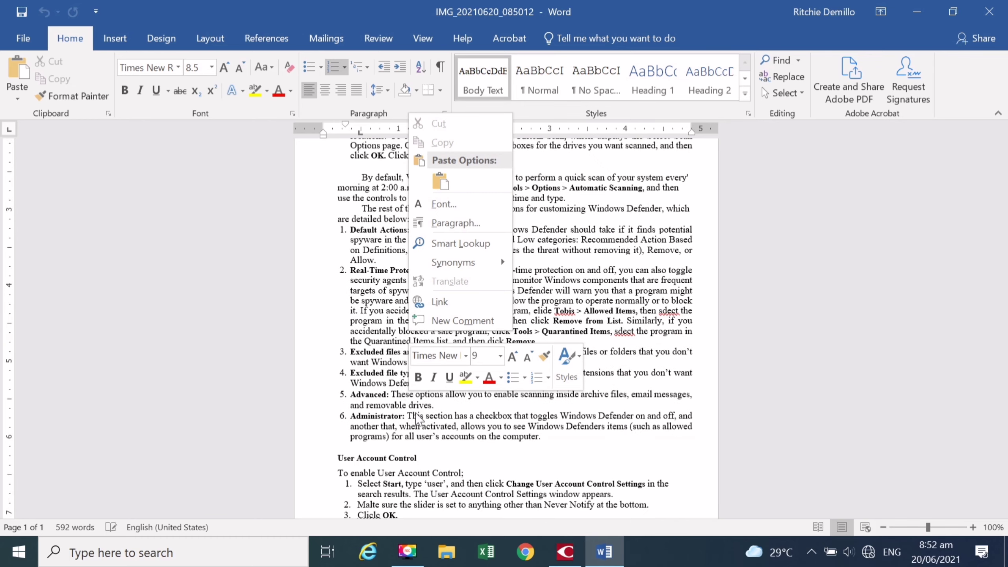
click(399, 417)
scroll(399, 418, down, 1)
scroll(399, 418, down, 2)
scroll(399, 418, down, 3)
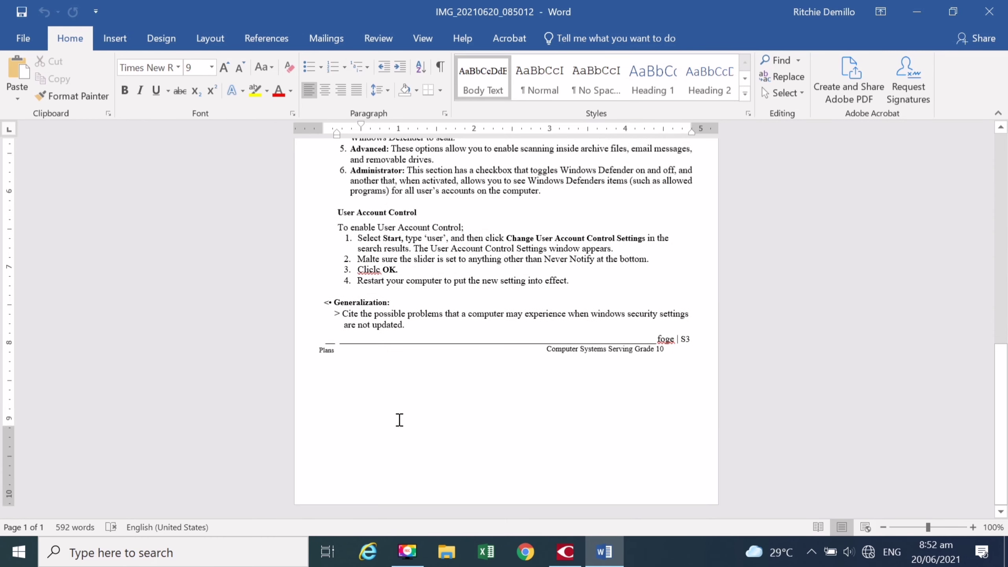
scroll(400, 420, up, 4)
right_click(409, 267)
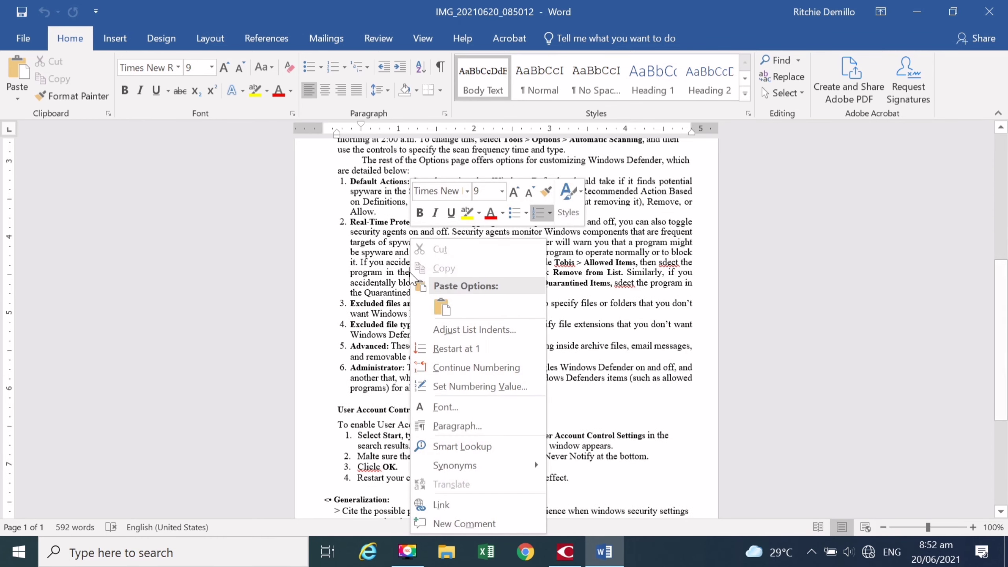
right_click(374, 281)
right_click(357, 279)
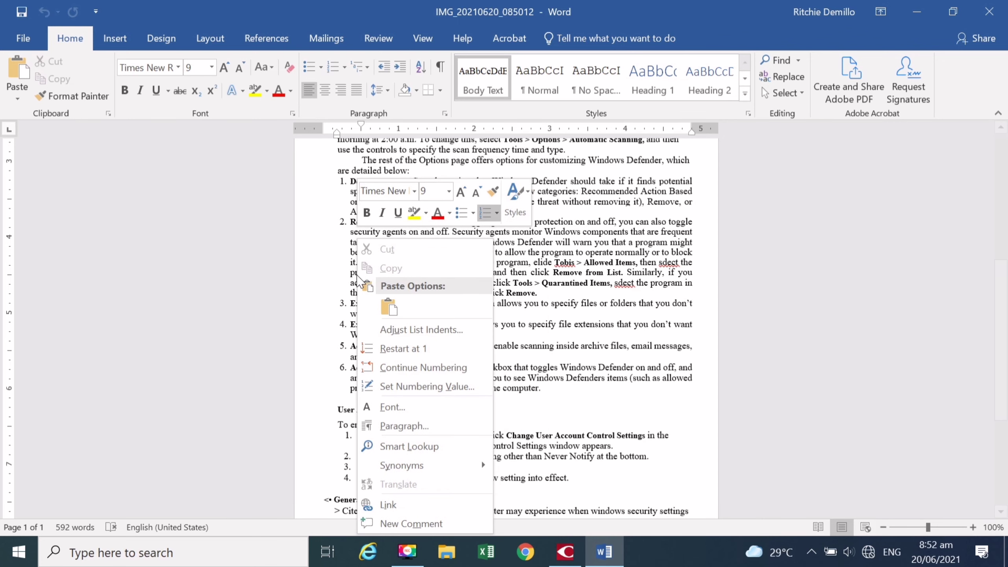
key(Escape)
- Delete the stray letters after 'Remove.' and snap Word to the right half of the screen
click(591, 295)
text(f)
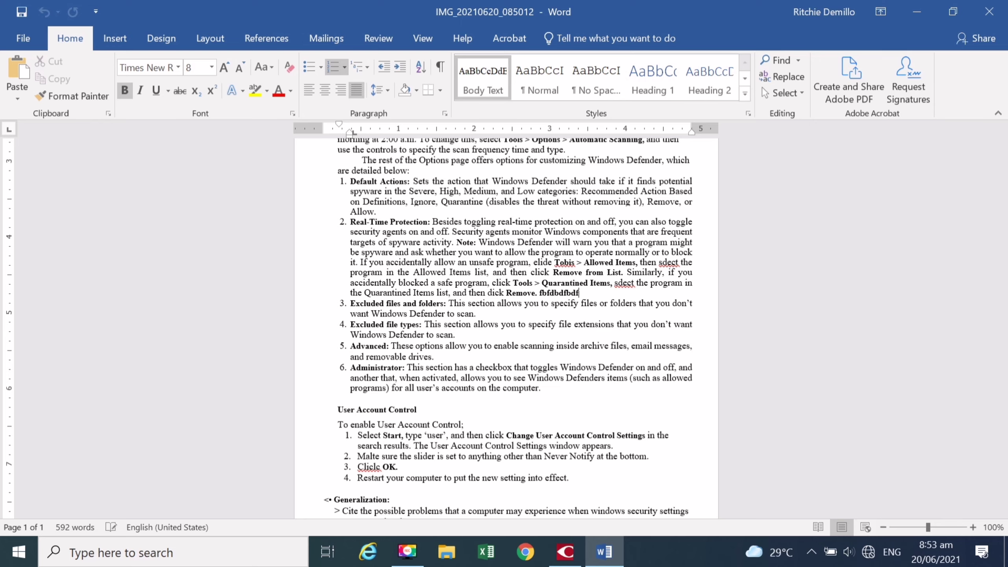
key(BackSpace)
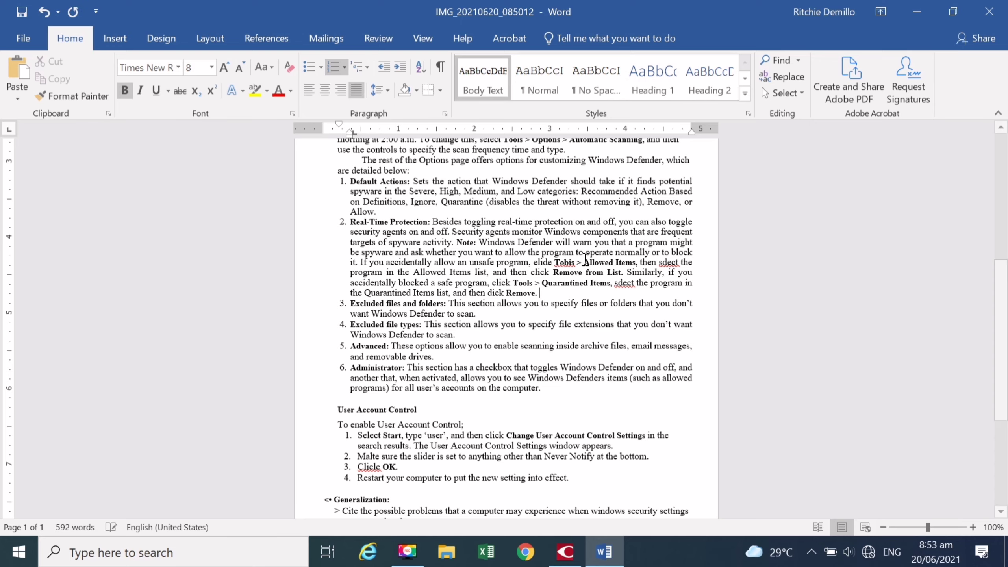
scroll(585, 260, up, 6)
scroll(585, 259, up, 2)
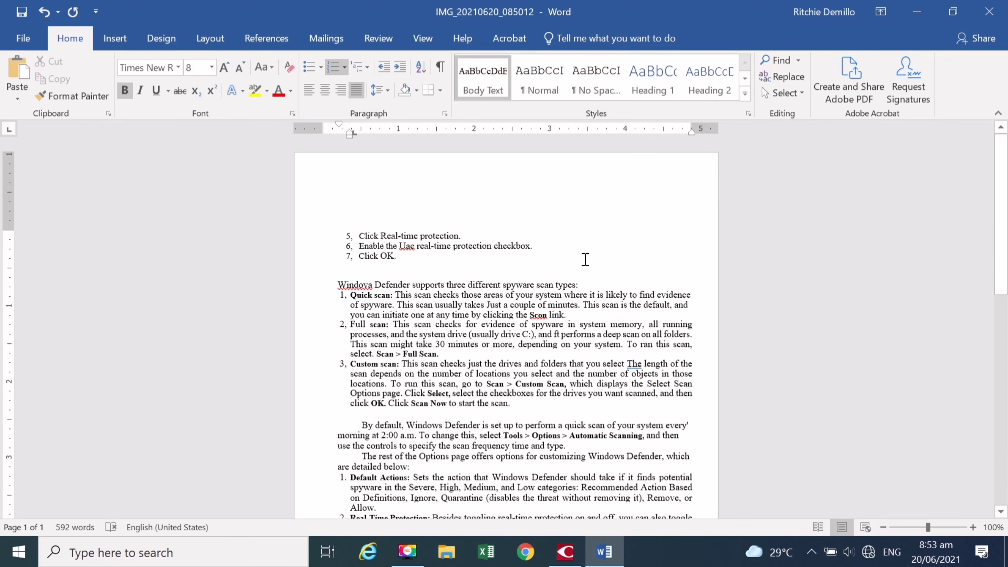
key(super+Right)
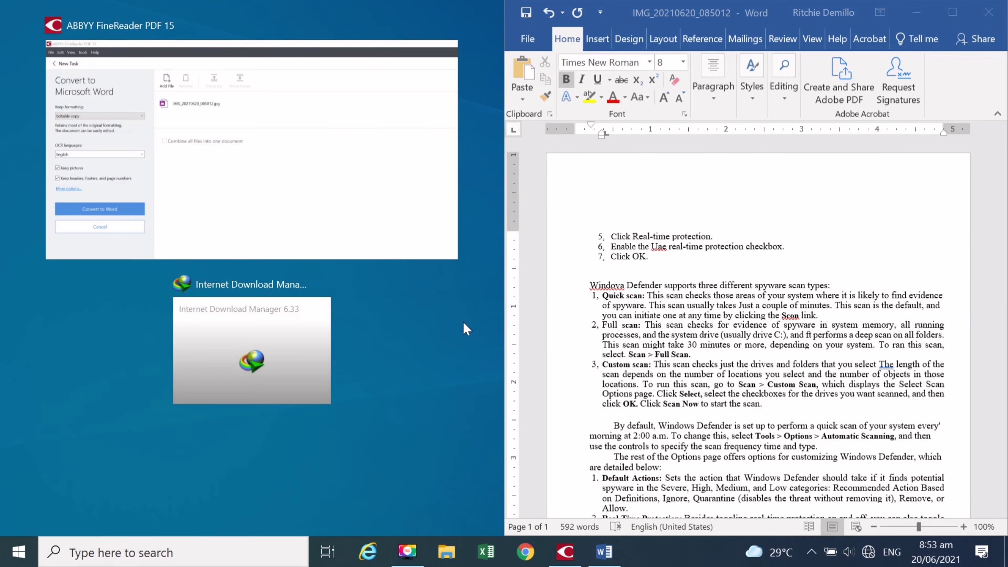
- Reopen the page photo zoomed to its top and snap it left beside the Word document
click(479, 340)
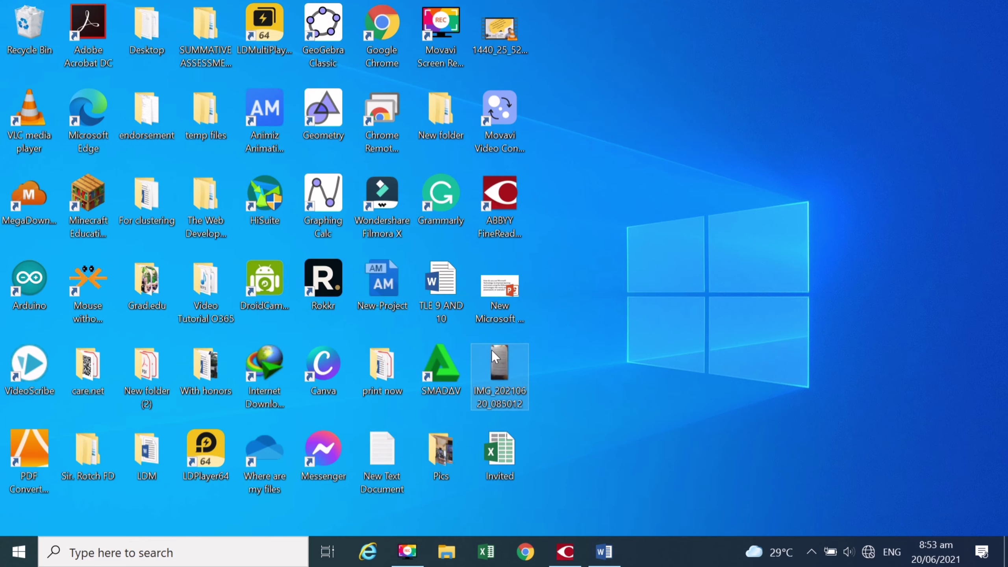
double_click(492, 350)
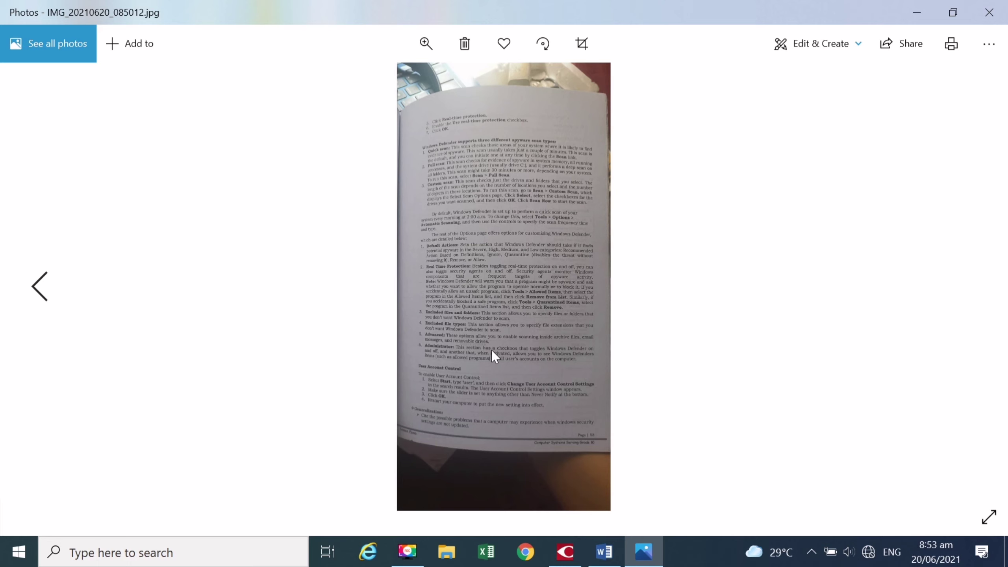
scroll(440, 247, up, 3)
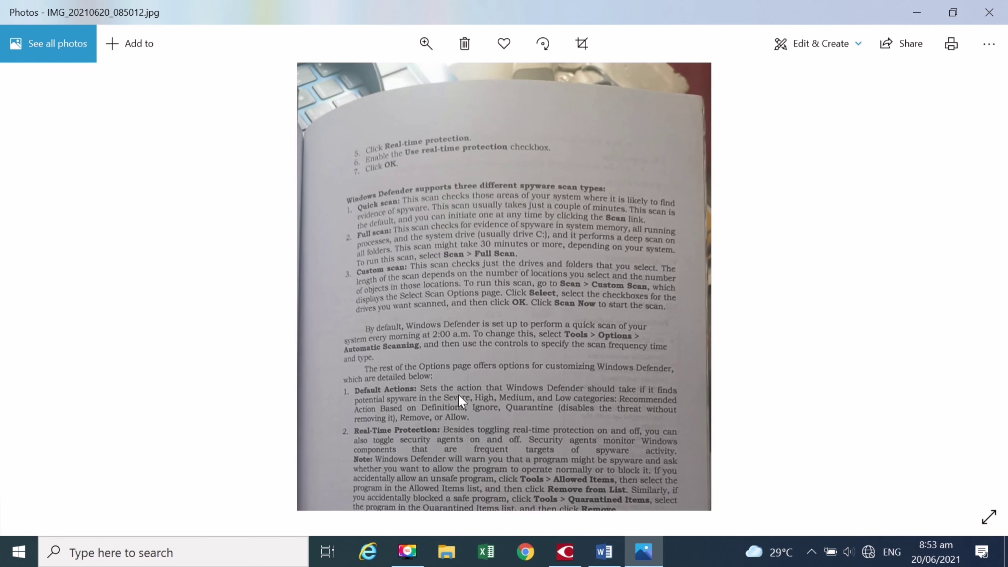
scroll(459, 394, up, 2)
drag(458, 395, 477, 502)
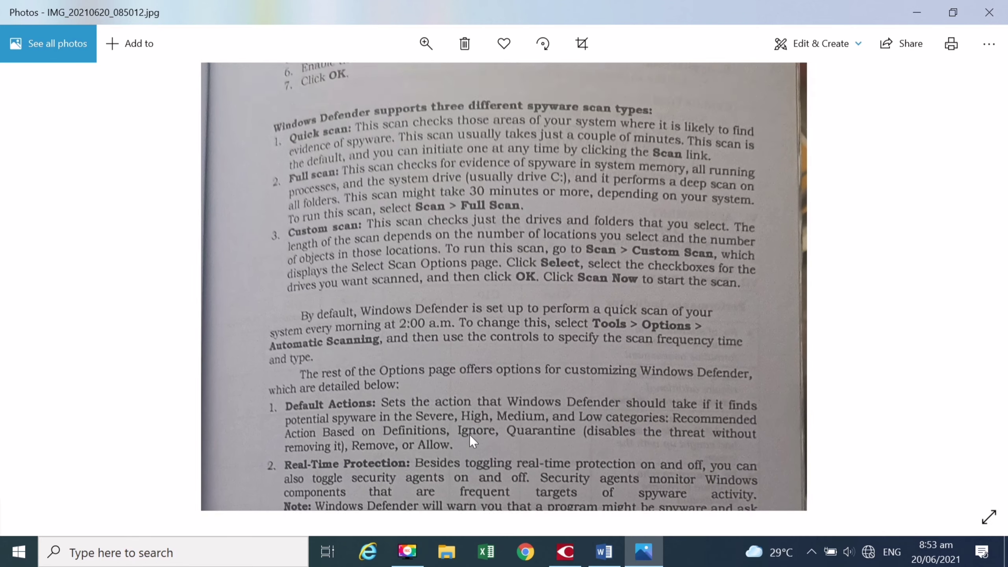
key(super+Left)
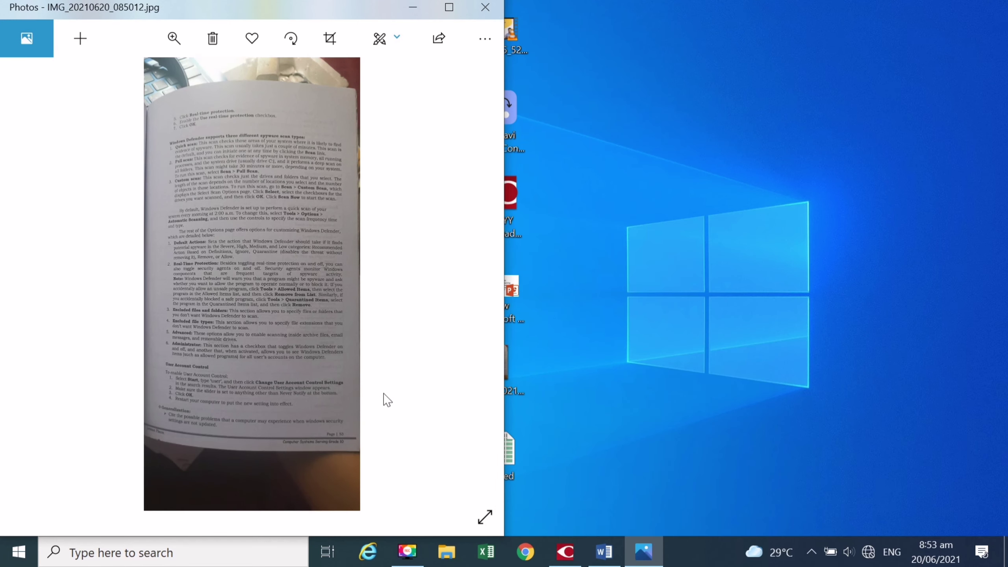
click(604, 562)
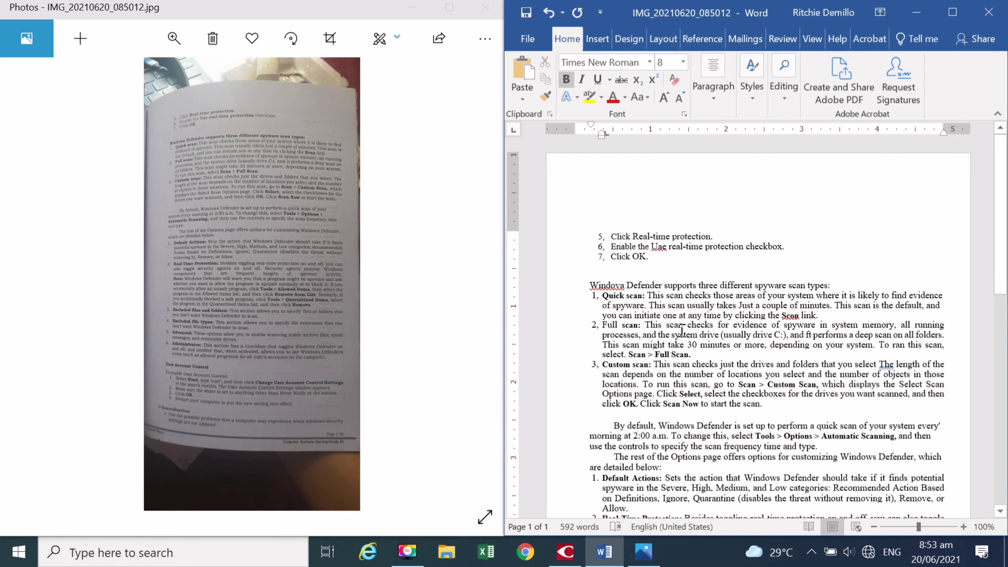
- Compare the upper paragraphs of the photo against the Word text
scroll(681, 331, up, 1)
scroll(297, 207, up, 5)
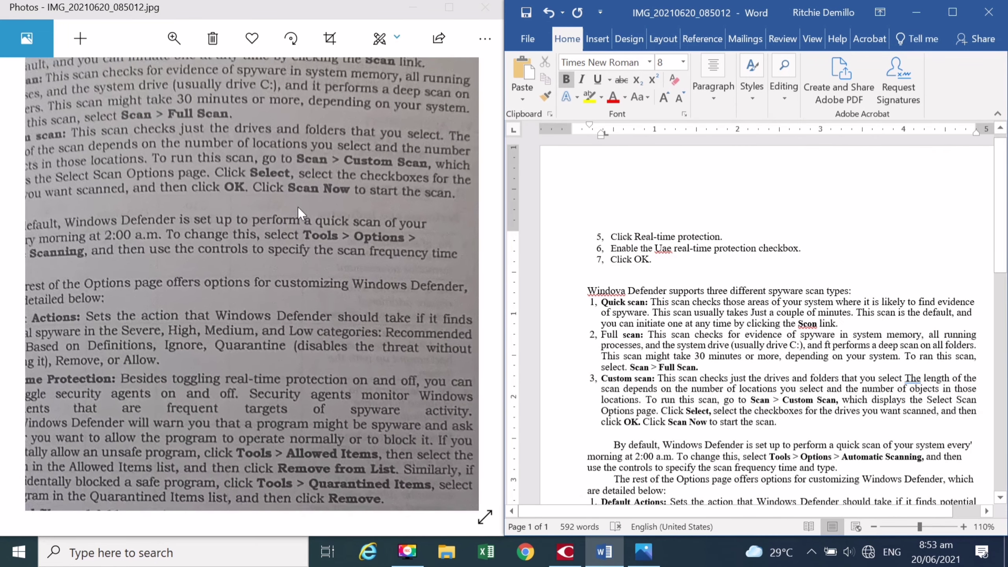
scroll(297, 207, down, 5)
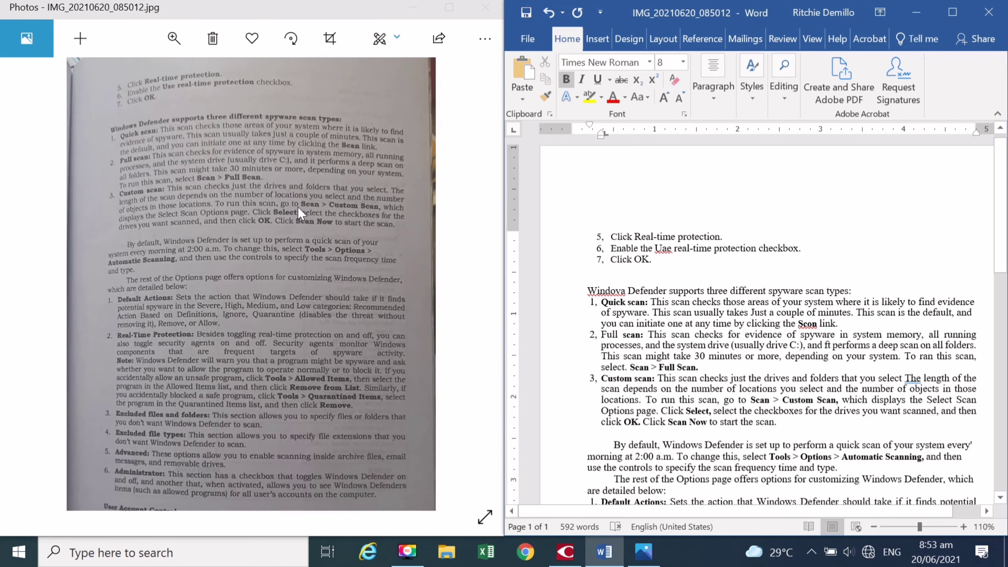
click(298, 206)
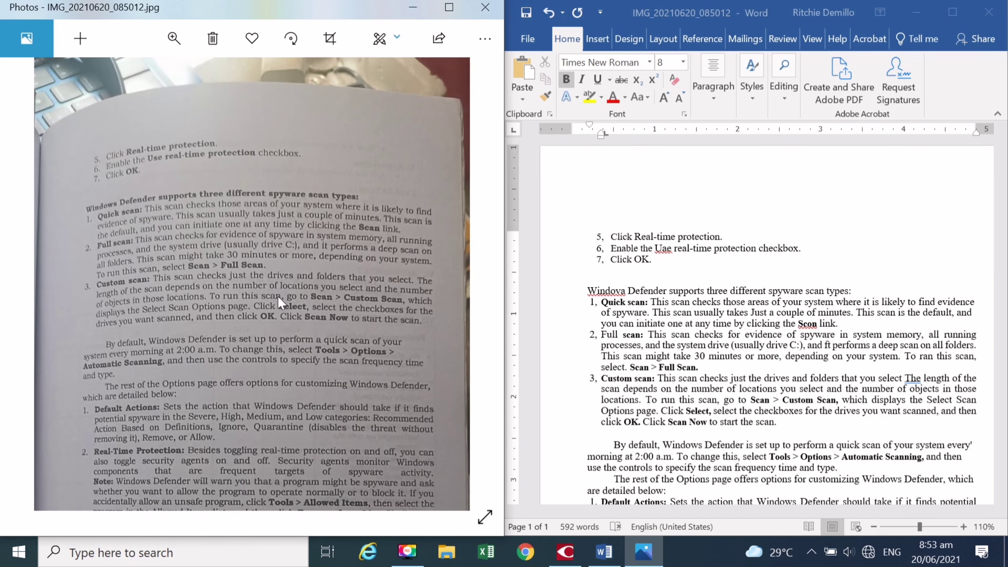
drag(277, 296, 278, 306)
scroll(671, 334, down, 1)
scroll(671, 335, down, 2)
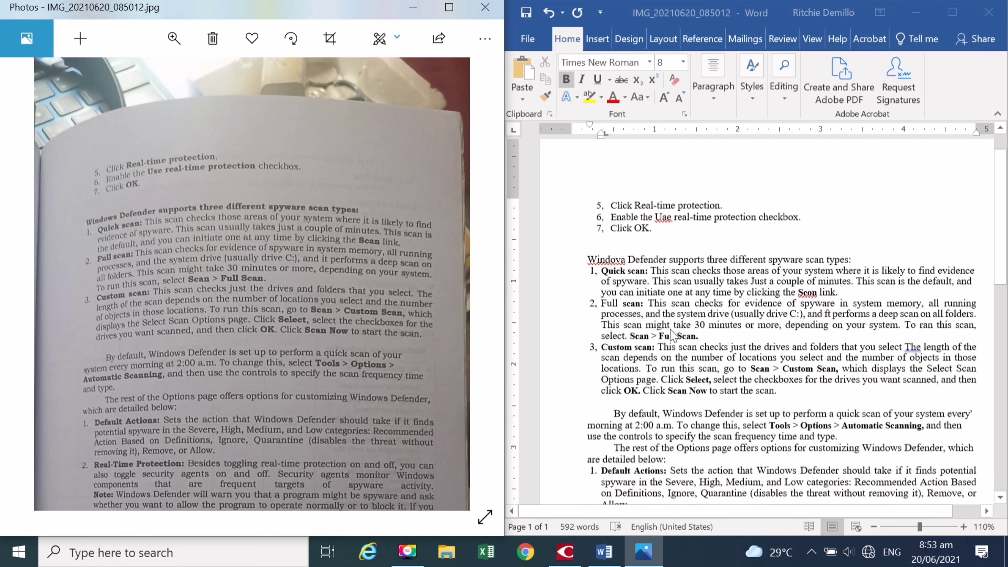
scroll(671, 334, down, 2)
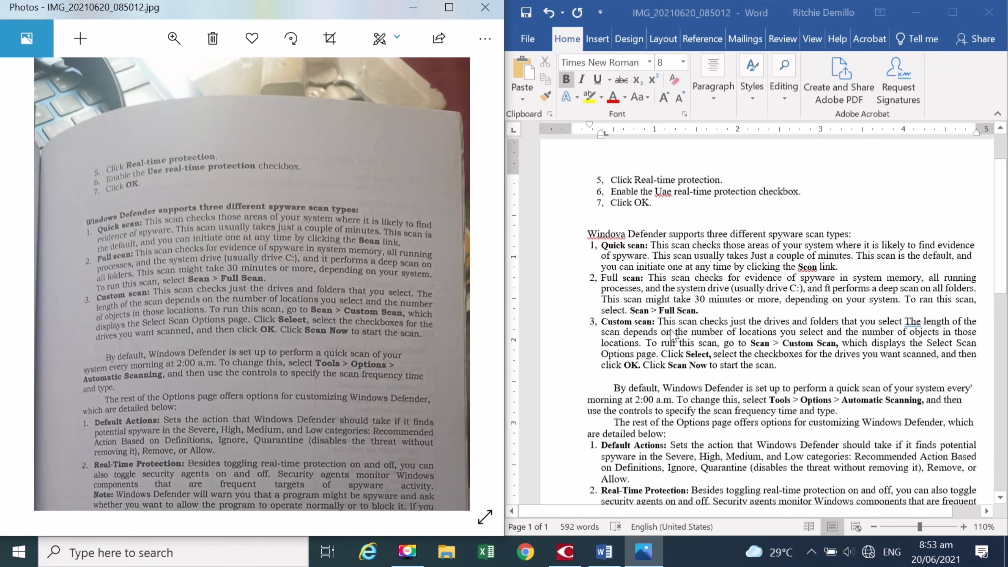
scroll(672, 335, down, 2)
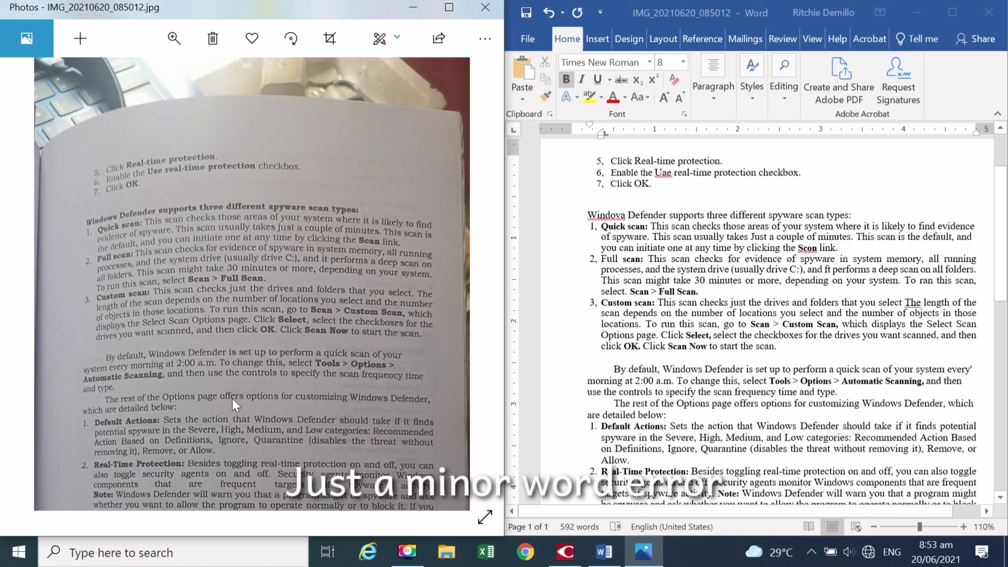
drag(268, 329, 271, 255)
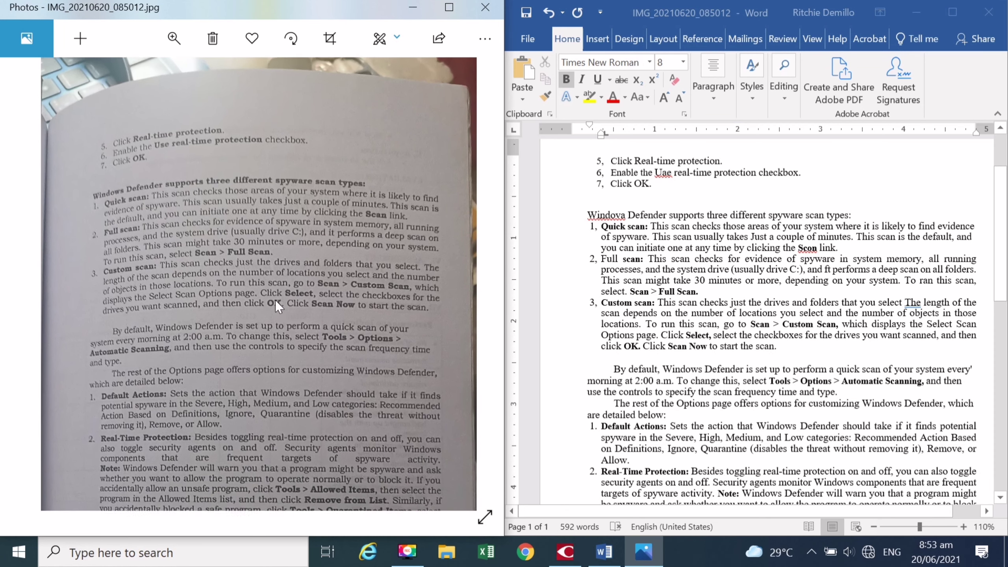
scroll(710, 369, down, 3)
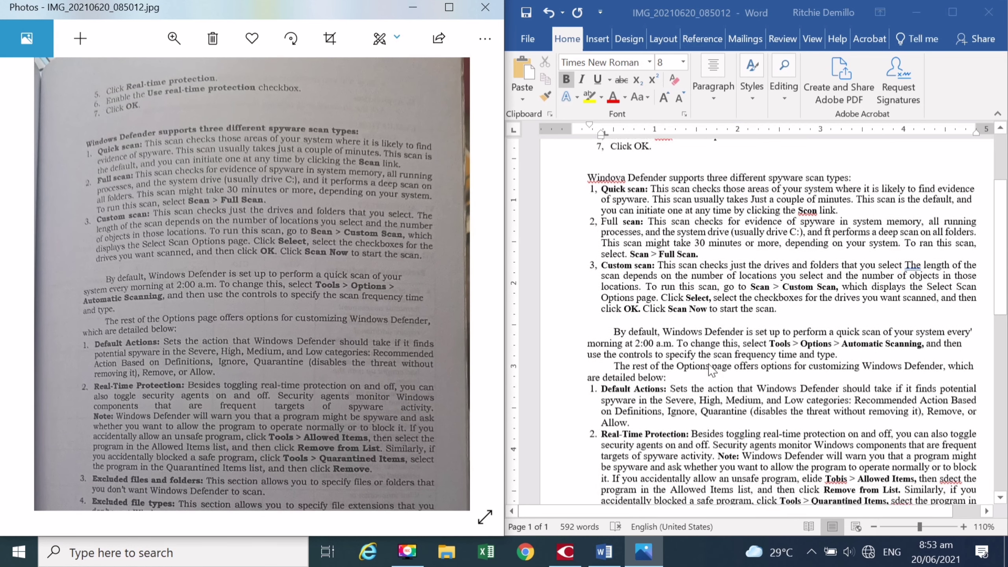
scroll(710, 370, down, 2)
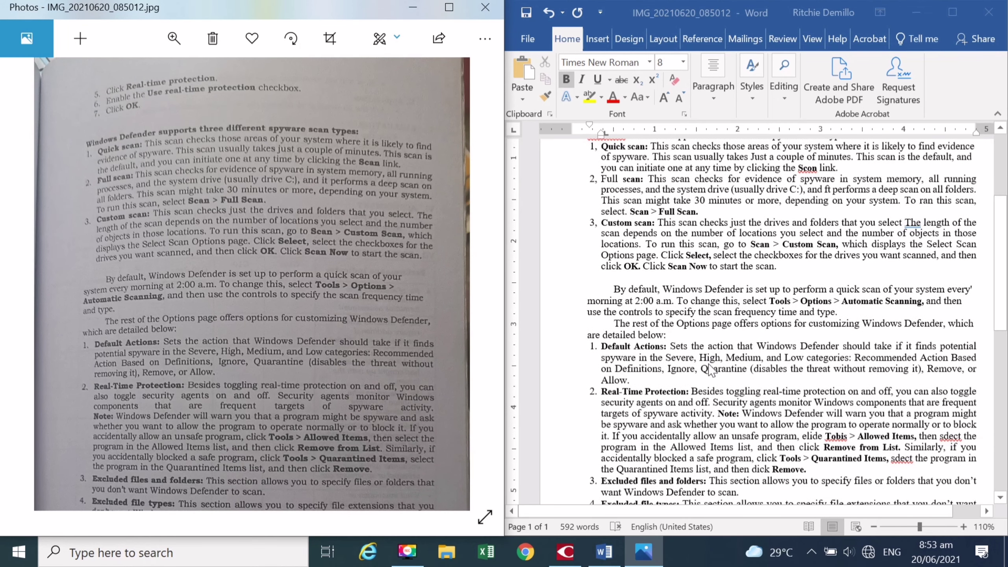
scroll(709, 371, down, 1)
scroll(709, 370, down, 1)
scroll(709, 370, down, 1)
scroll(709, 370, down, 1)
scroll(709, 370, down, 1)
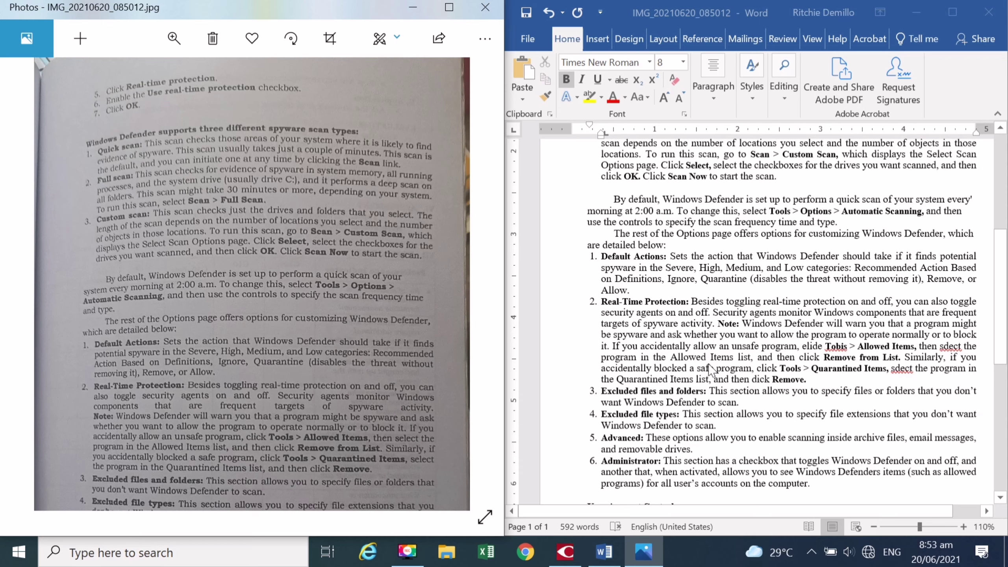
scroll(710, 370, down, 1)
- Scroll the Word text down and pan the photo to the User Account Control section and footer
click(792, 346)
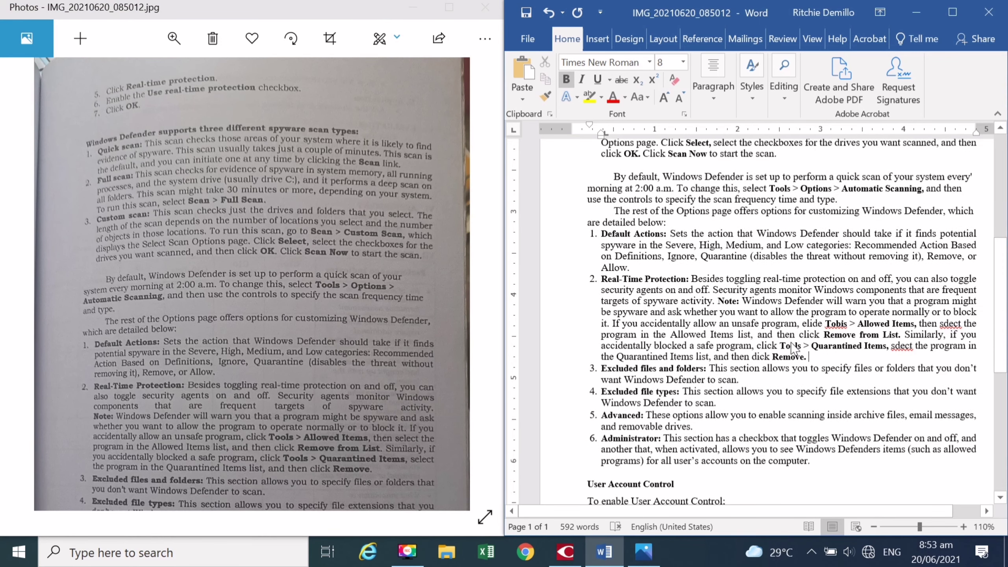
scroll(792, 346, down, 3)
scroll(792, 345, down, 1)
scroll(792, 343, down, 2)
scroll(792, 342, down, 1)
scroll(792, 342, down, 1)
scroll(792, 342, down, 3)
scroll(792, 342, down, 3)
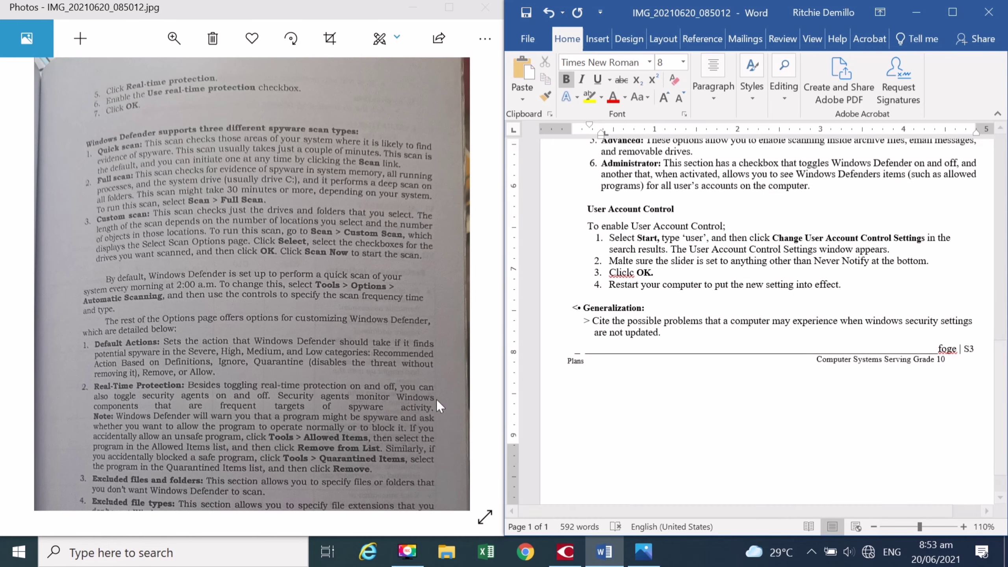
click(313, 360)
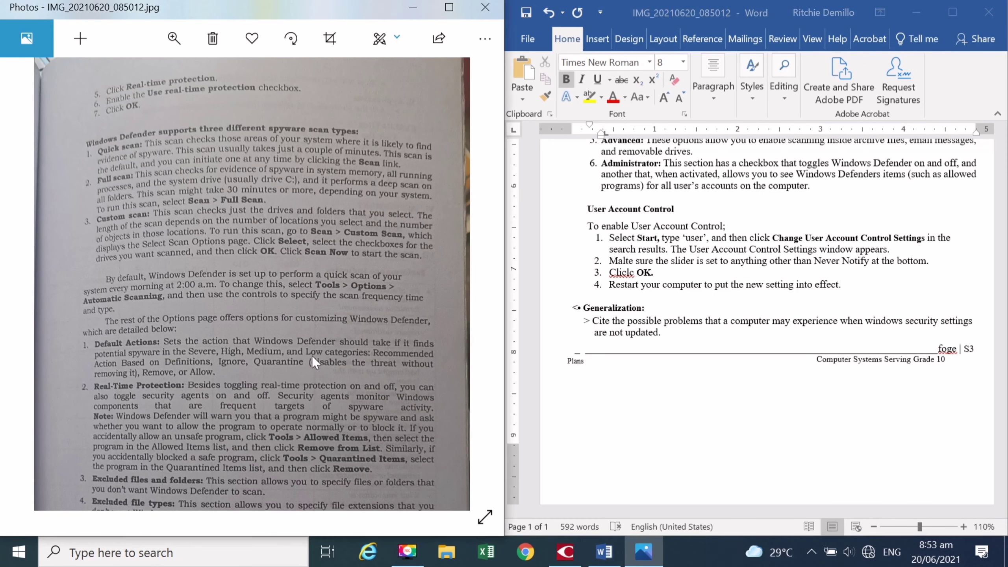
drag(307, 283, 337, 71)
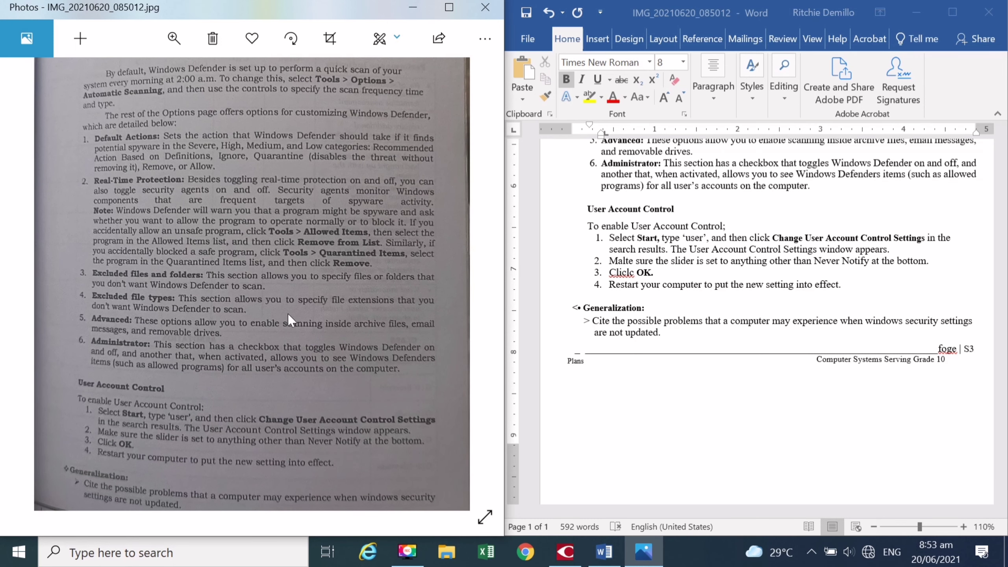
drag(289, 314, 292, 244)
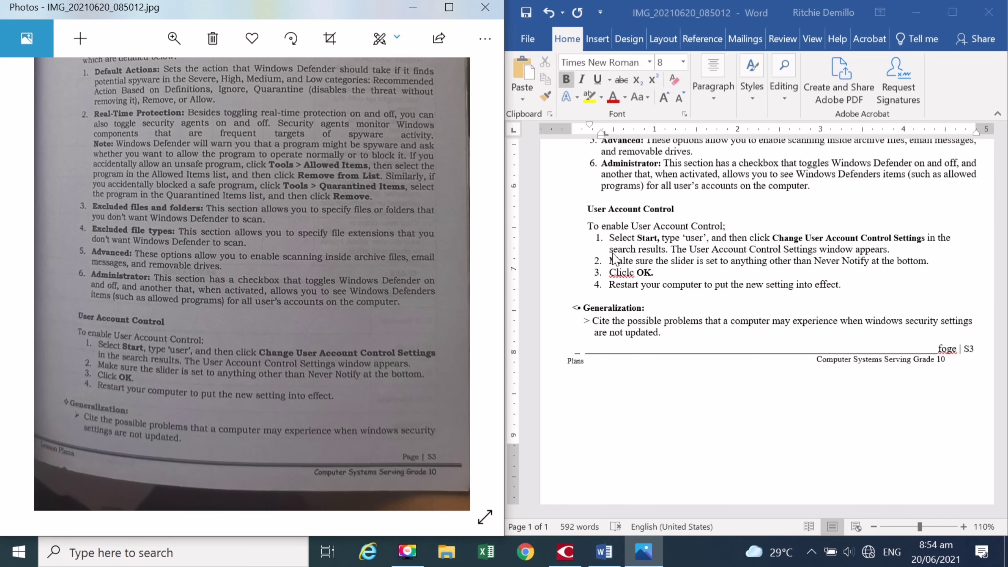
- Correct 'Malte' to 'Make' in step 2 under User Account Control
click(635, 261)
drag(632, 261, 653, 273)
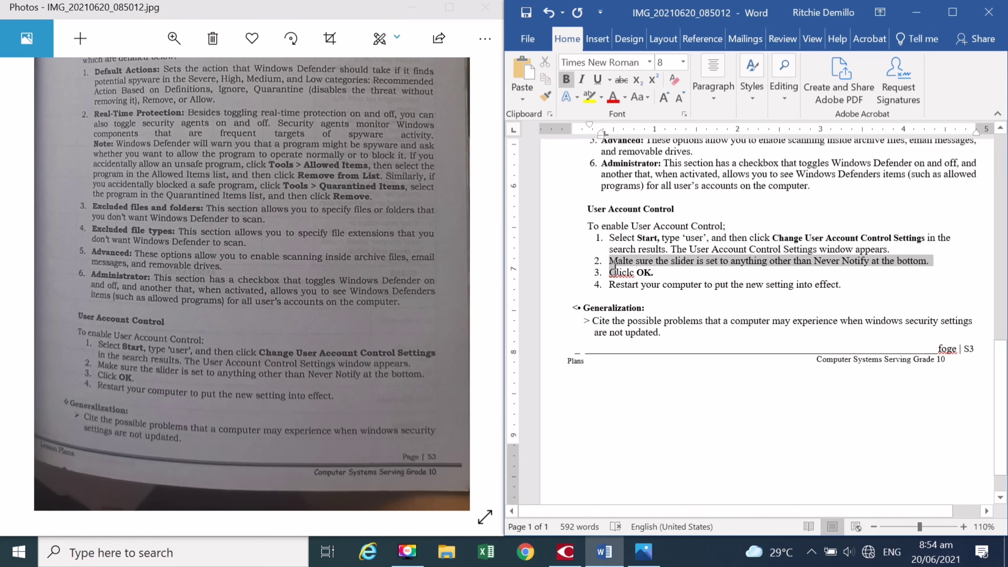
click(635, 260)
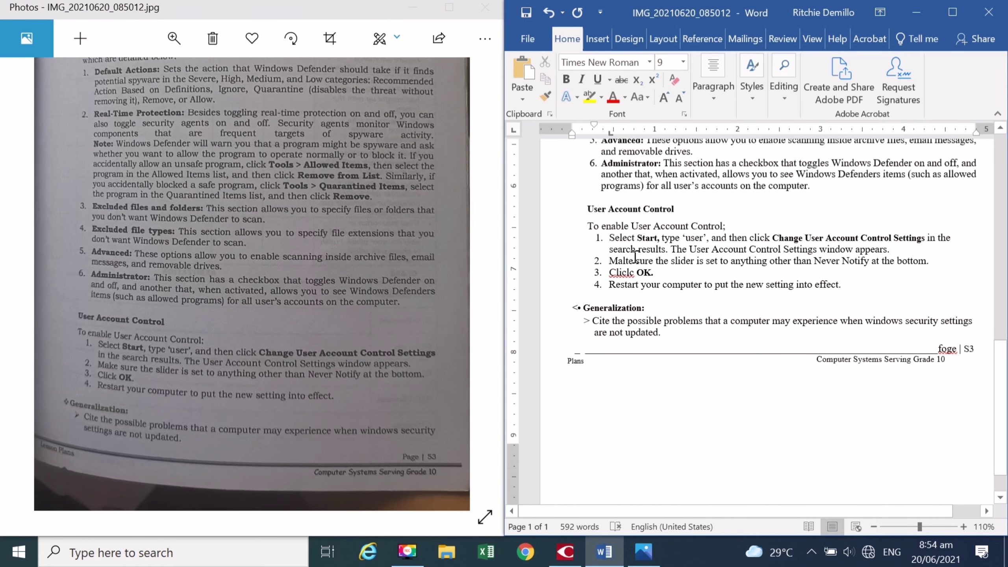
key(BackSpace)
key(BackSpace)
key(BackSpace)
text(ke)
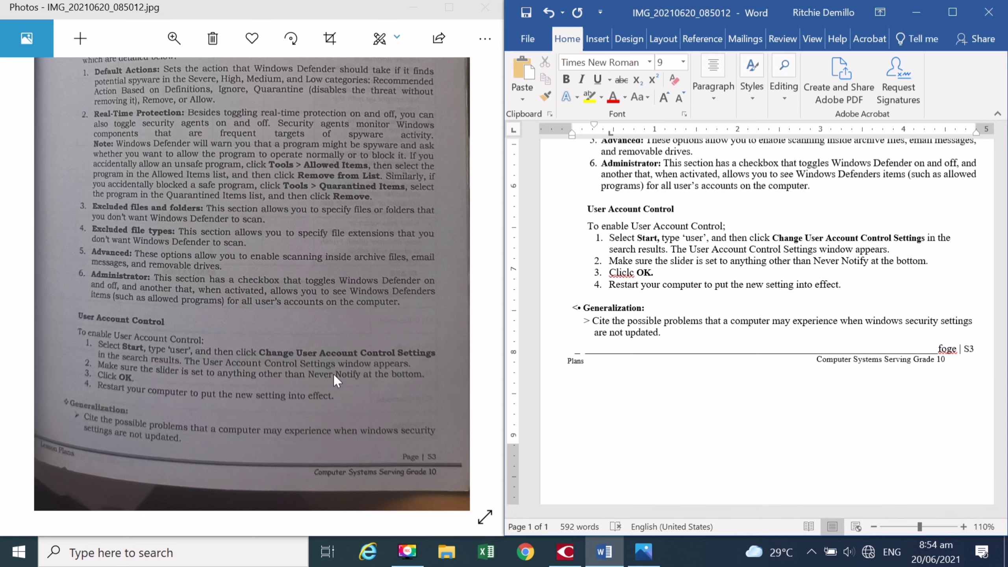
scroll(632, 362, up, 5)
scroll(633, 362, up, 5)
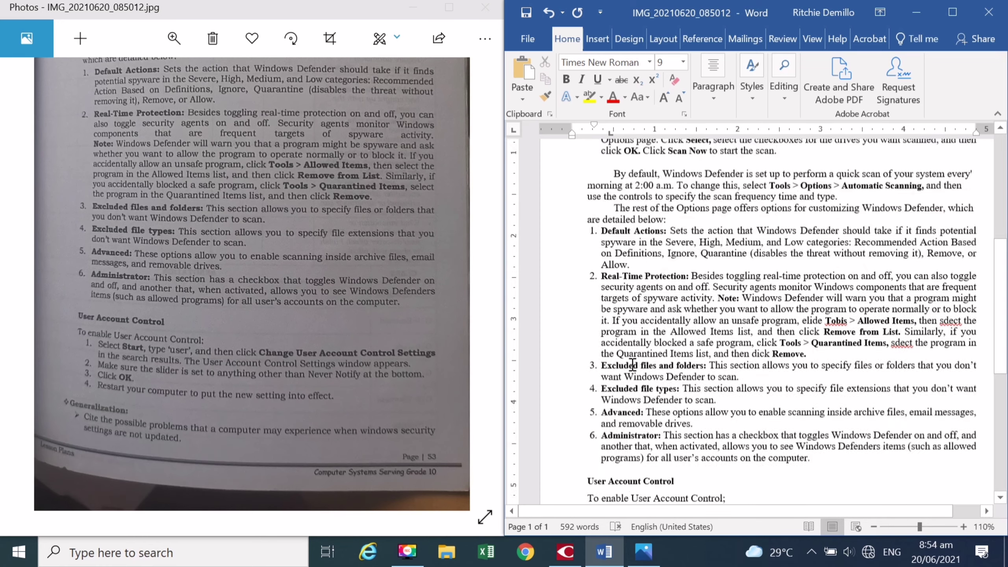
scroll(632, 363, up, 5)
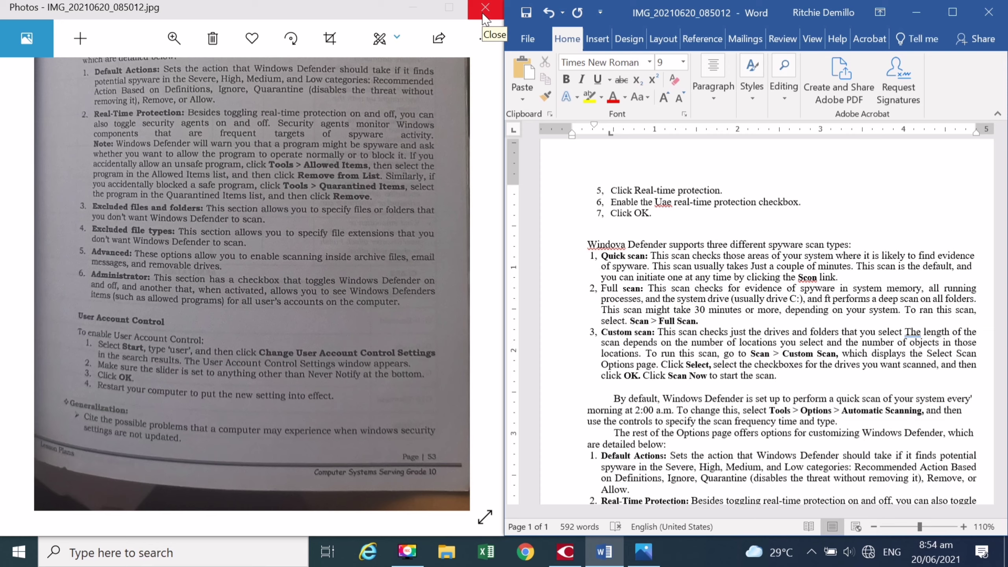
- Close the photo and maximize Word to read through the converted text
click(485, 8)
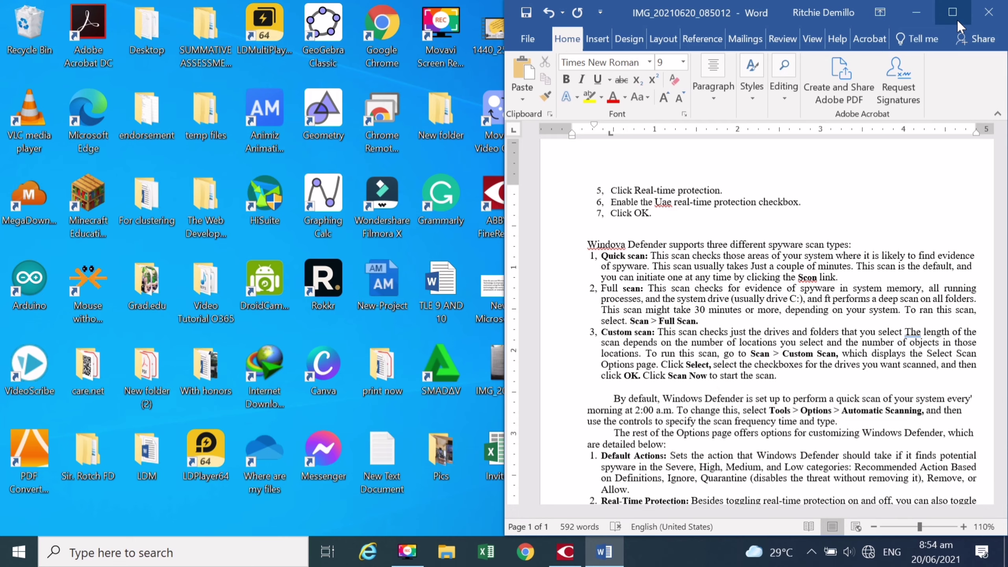
click(957, 19)
scroll(723, 173, down, 3)
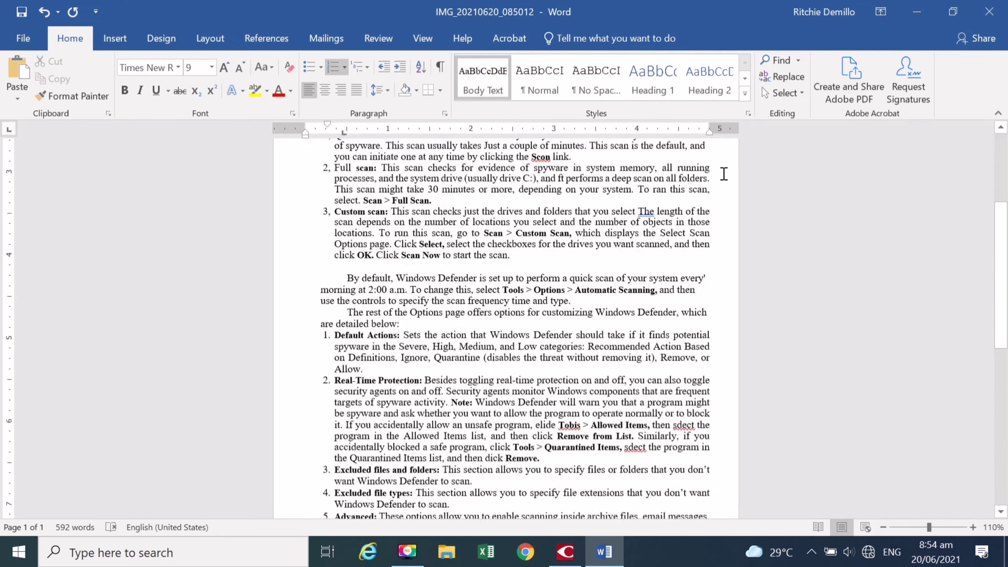
scroll(724, 174, down, 10)
scroll(724, 173, up, 10)
scroll(723, 174, up, 1)
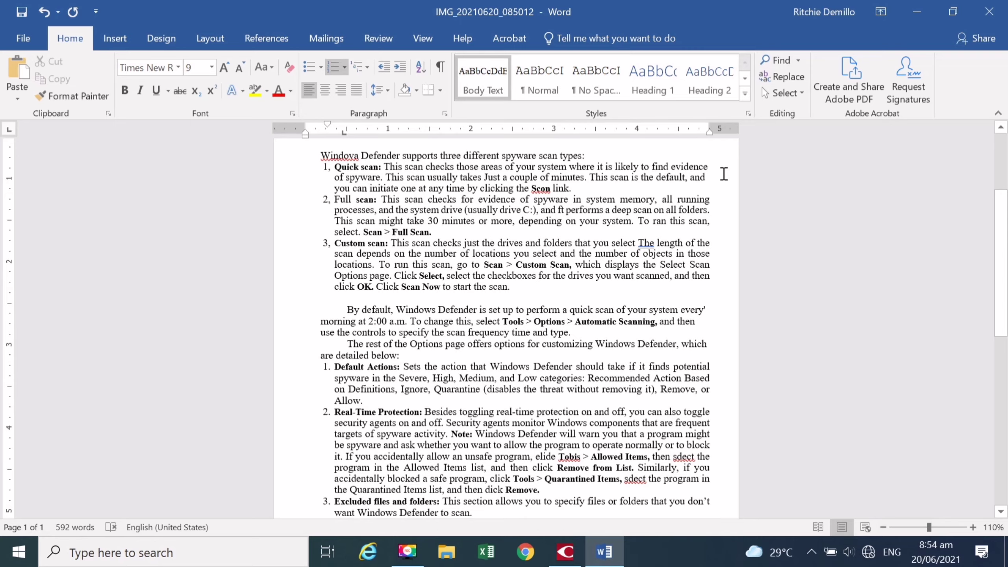
scroll(724, 173, up, 3)
ctrl+scroll(379, 291, up, 5)
ctrl+scroll(379, 291, up, 1)
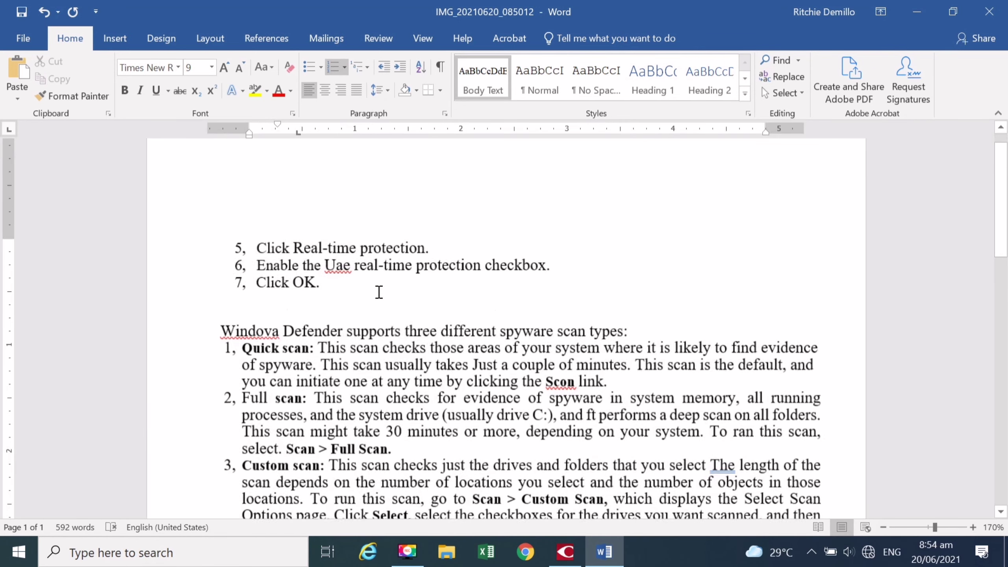
scroll(379, 291, down, 3)
scroll(379, 291, down, 2)
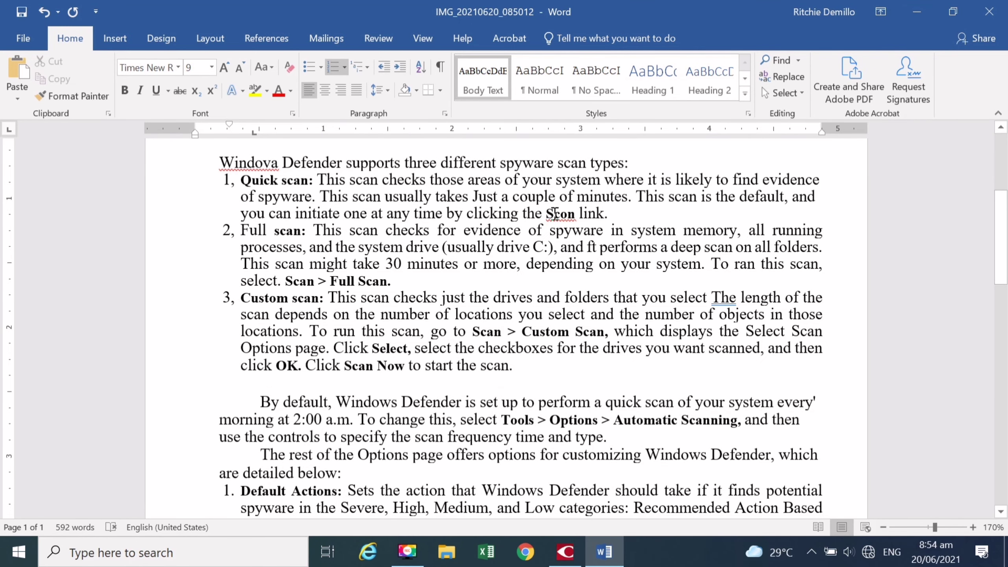
- Check the Quick scan and Custom scan item wording, scroll to the end and close Word
click(568, 219)
click(561, 301)
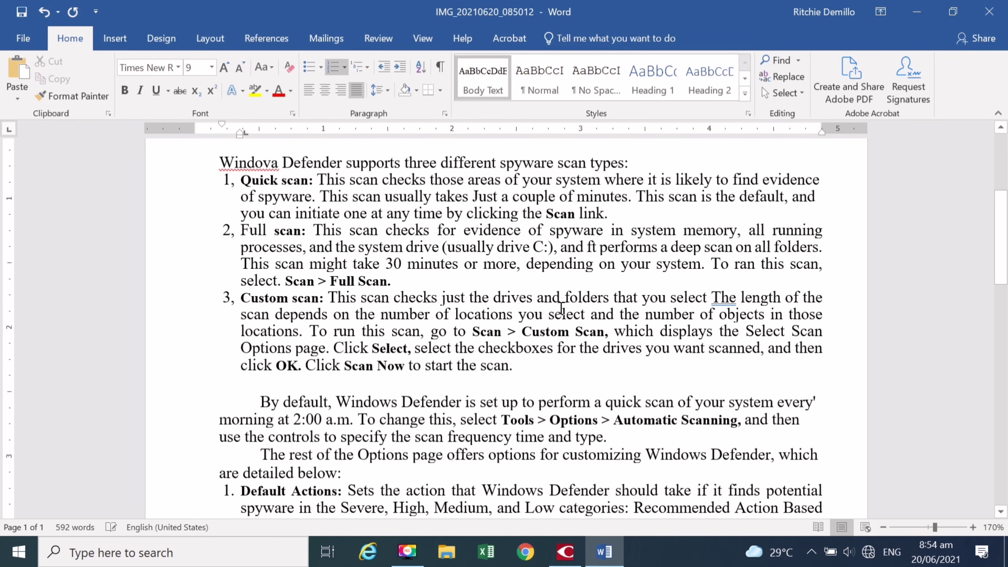
scroll(561, 308, down, 2)
scroll(561, 308, down, 3)
scroll(561, 308, down, 2)
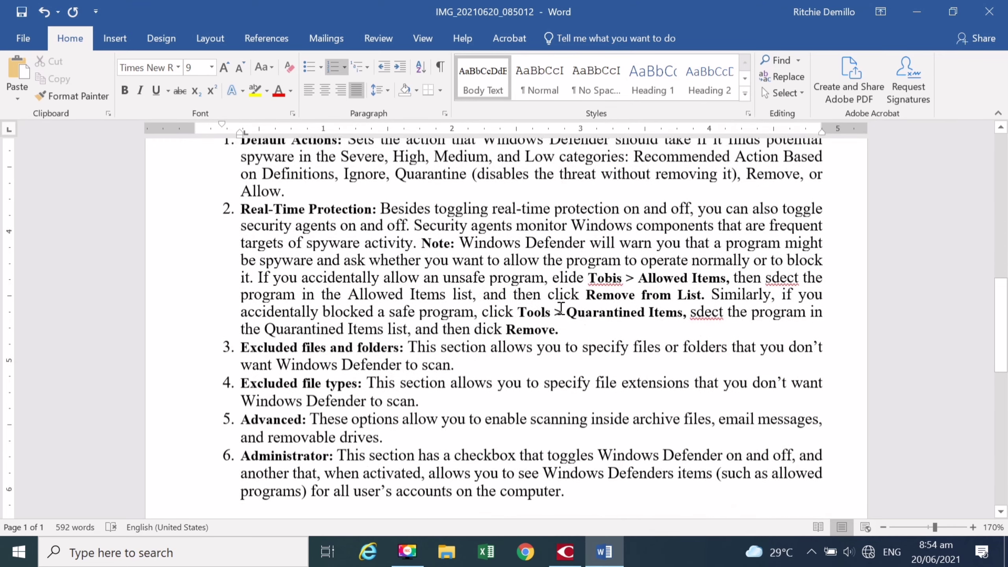
scroll(561, 308, down, 4)
scroll(561, 308, down, 3)
scroll(561, 308, down, 4)
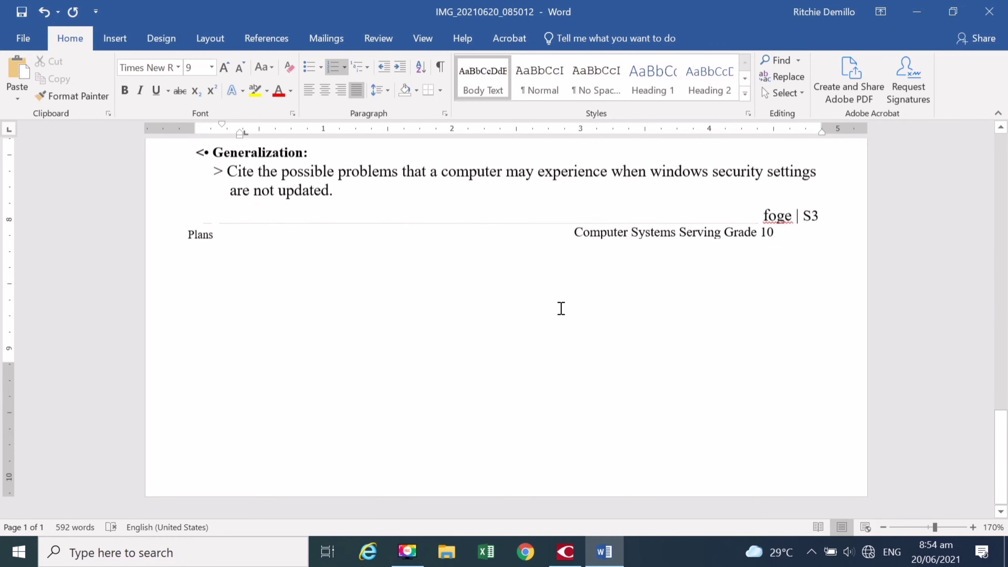
click(998, 23)
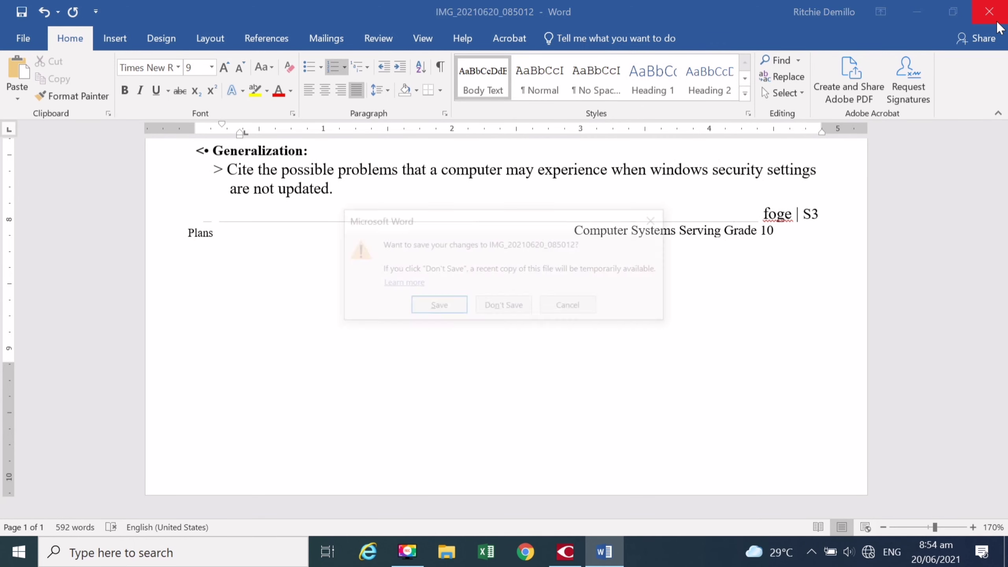
- Choose Don't Save, restore FineReader, and go to New Task's Scan then Compare sections
click(496, 308)
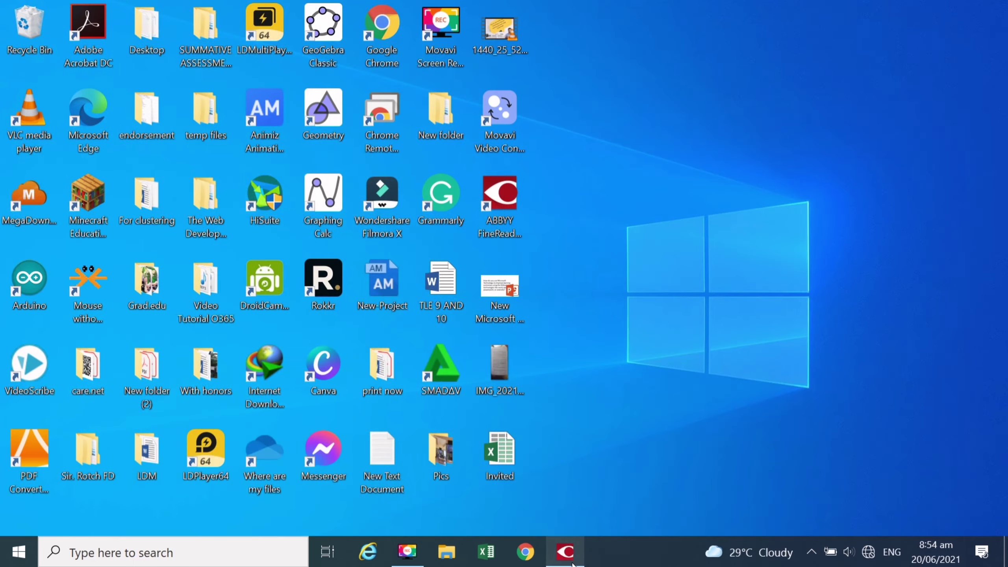
click(565, 552)
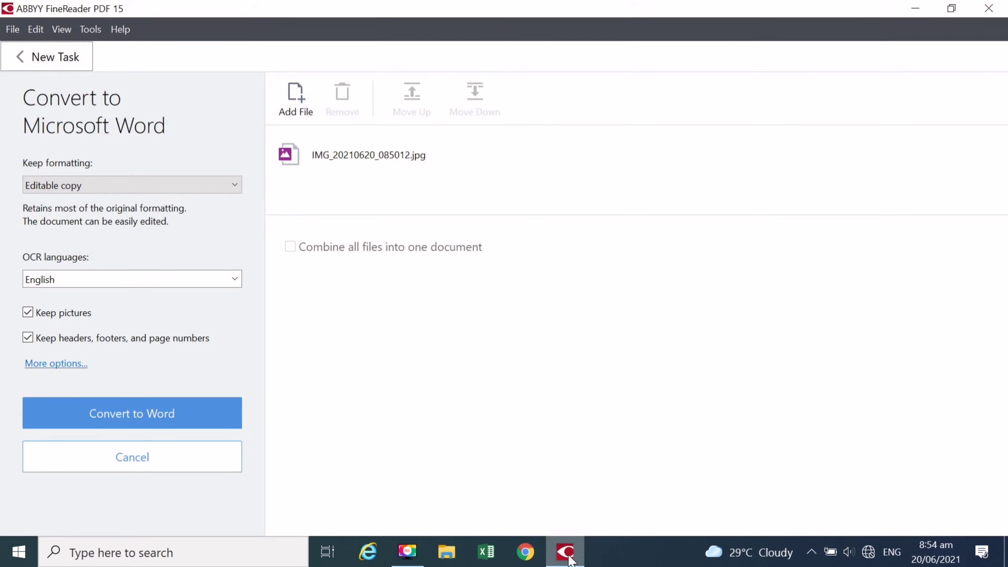
click(21, 60)
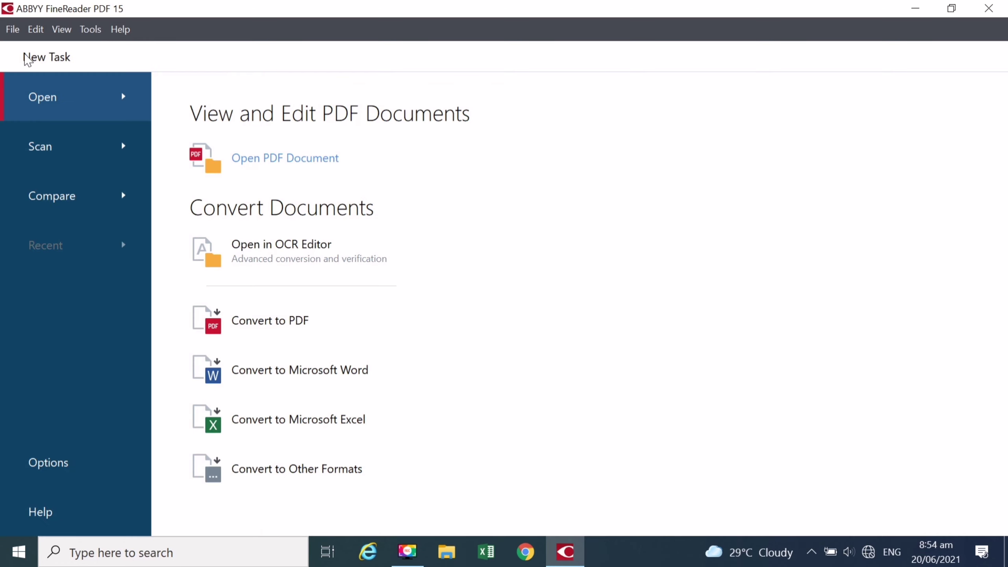
click(75, 167)
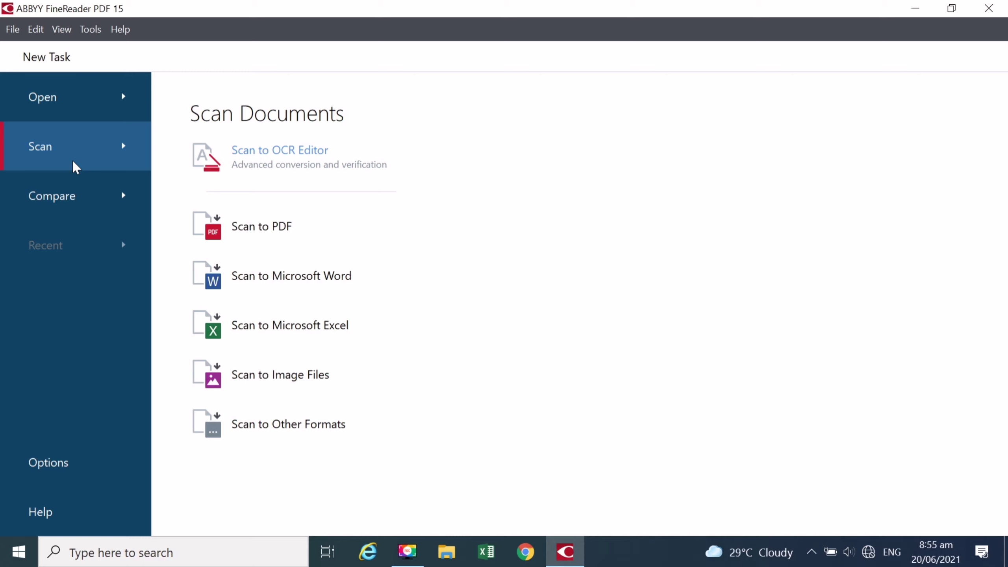
click(99, 211)
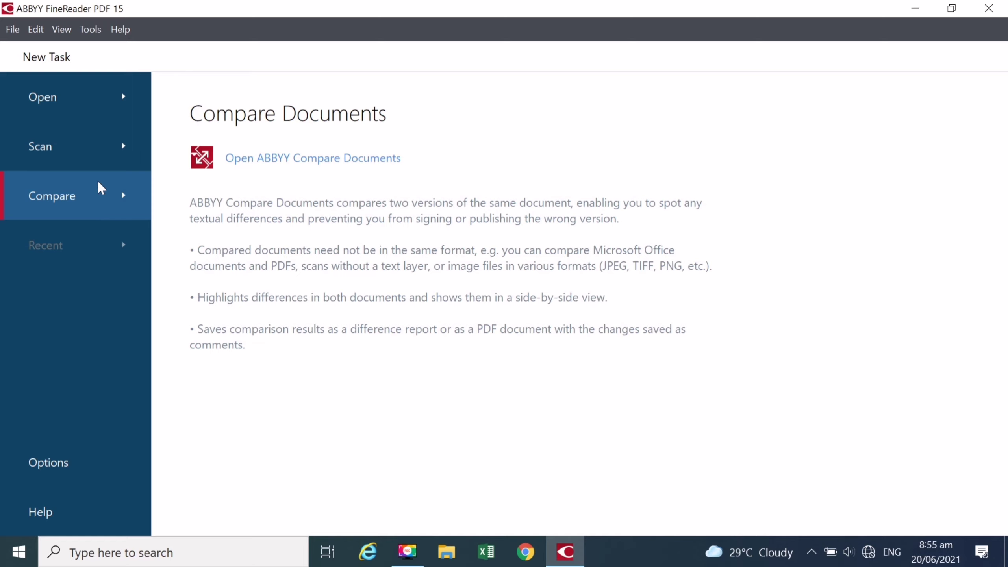
- Launch ABBYY Compare Documents and drag IMG_20210620_085012.jpg in as the first document
click(245, 156)
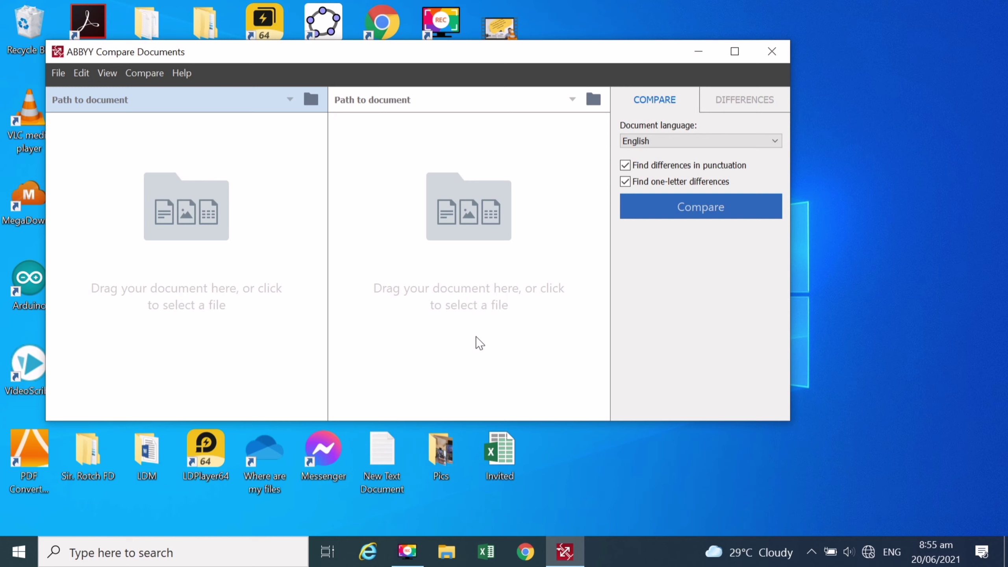
mouse_move(530, 58)
mouse_down()
mouse_move(628, 303)
mouse_move(1002, 59)
mouse_up()
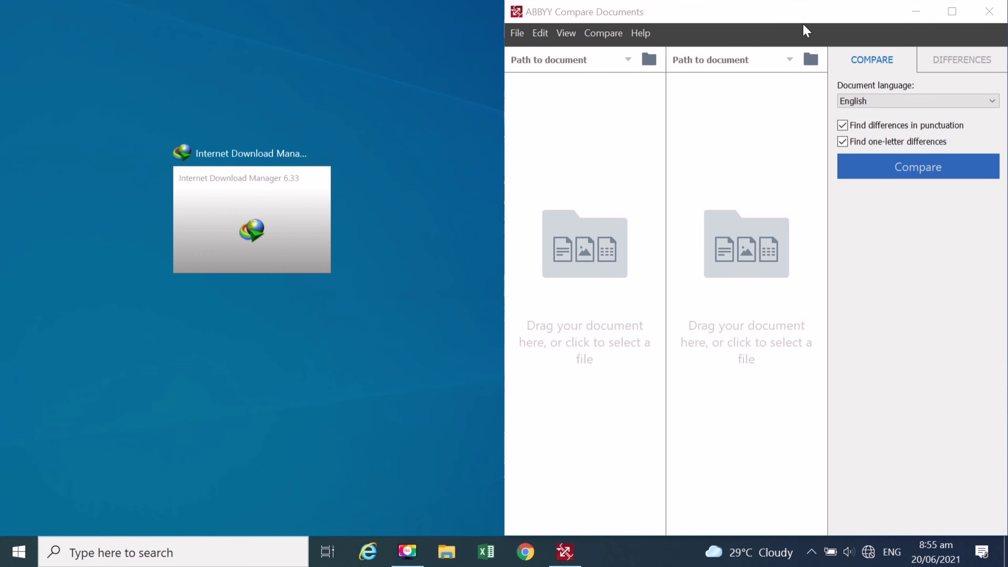
click(565, 550)
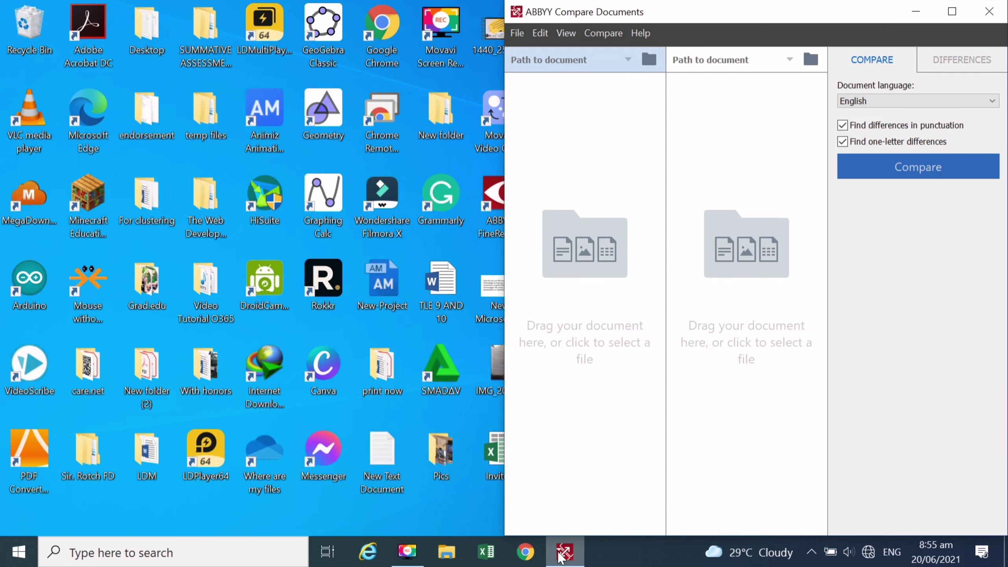
drag(494, 362, 585, 244)
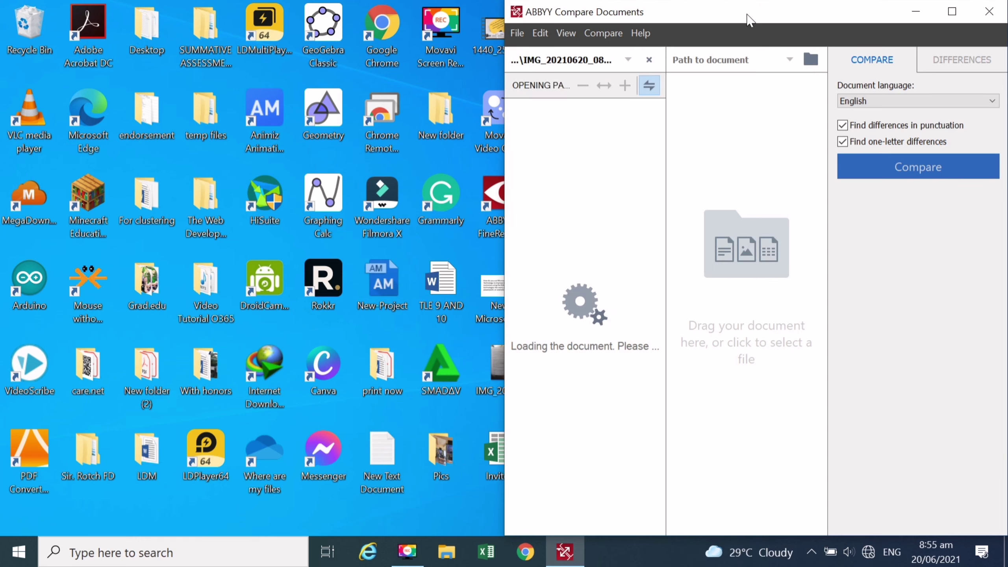
- Open IMG_20210620_085012.docx as the second document to compare
drag(747, 14, 431, 18)
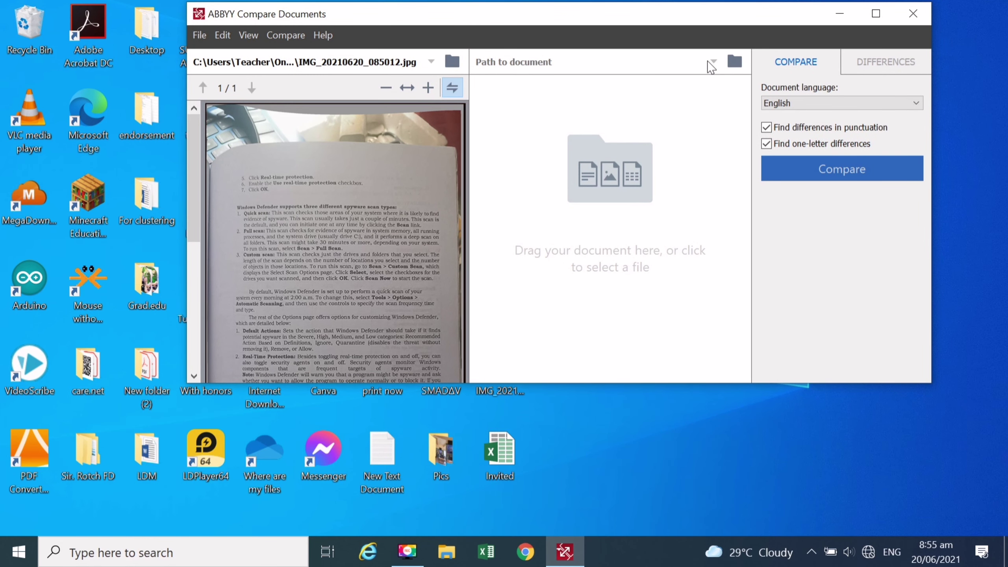
click(734, 61)
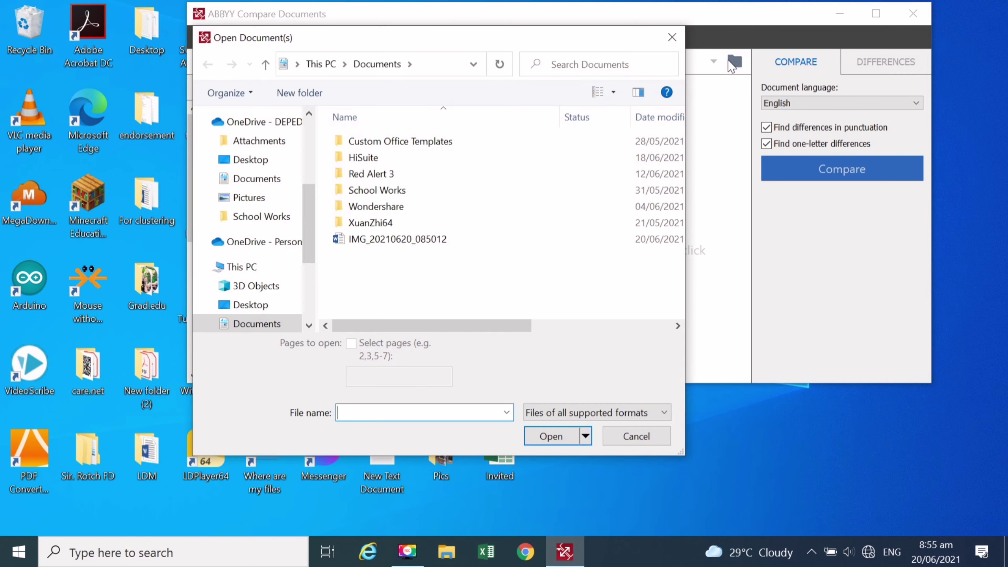
click(562, 436)
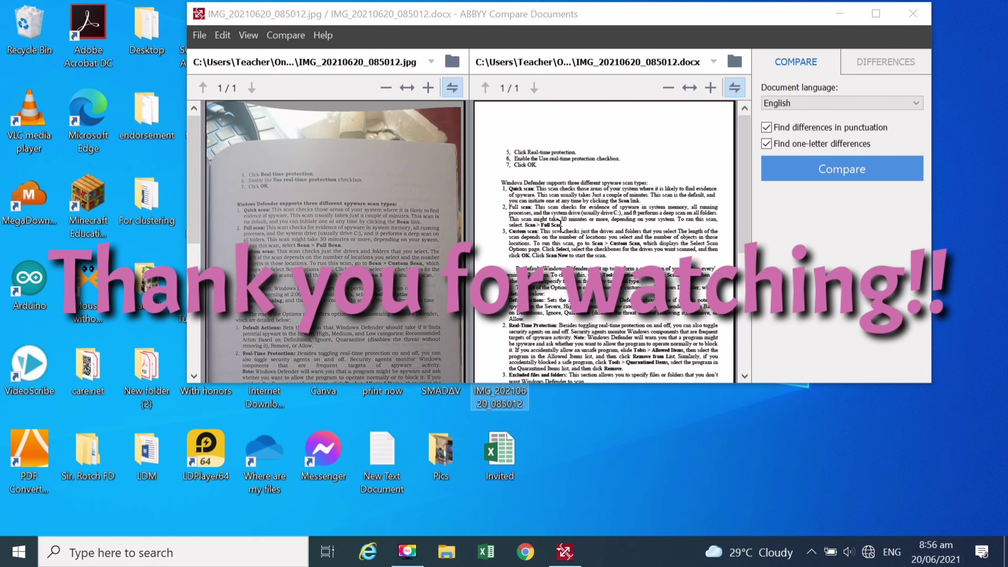
- Maximize Compare Documents and scroll the synchronized photo and Word panes down and back up
click(876, 14)
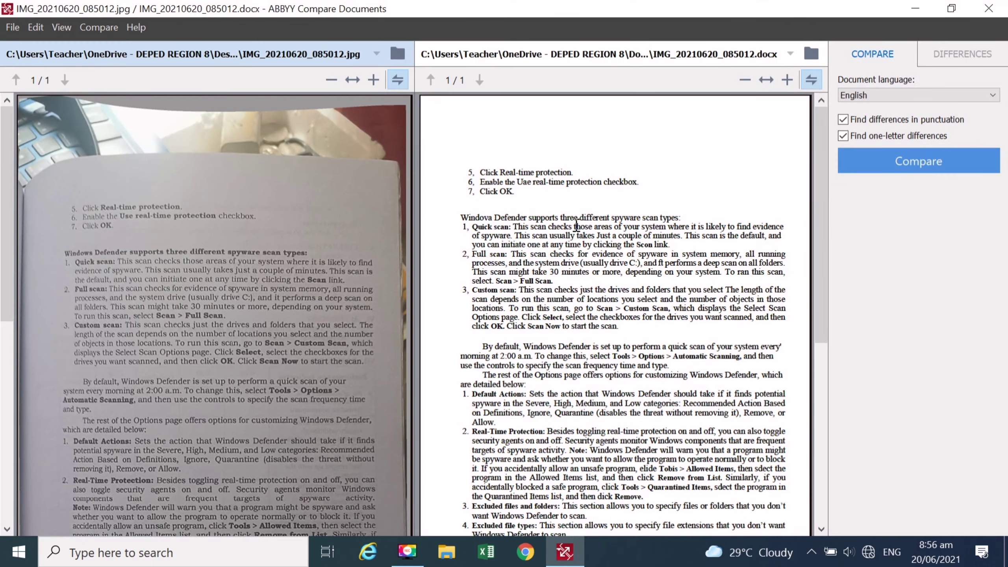
scroll(213, 329, down, 3)
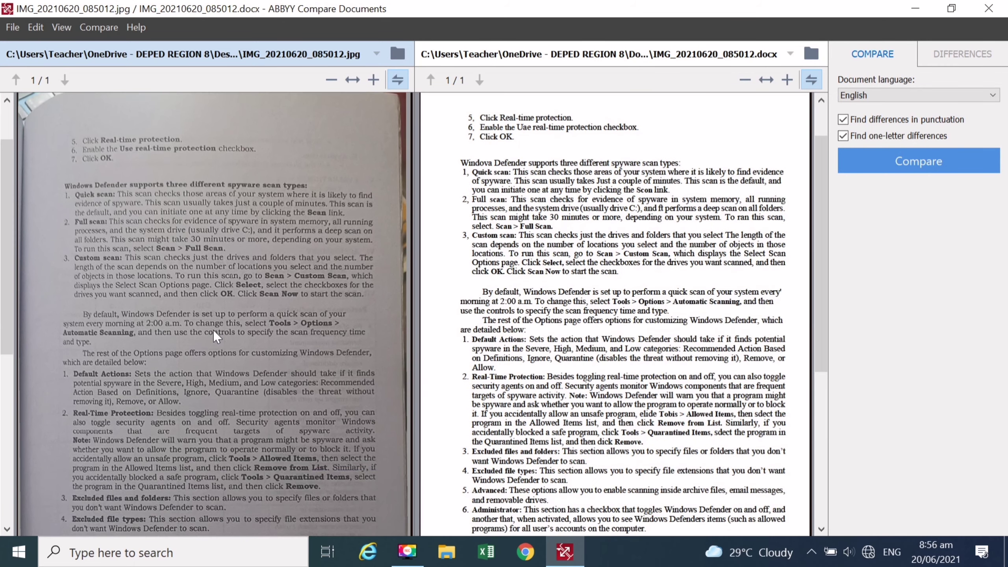
scroll(213, 329, down, 2)
scroll(212, 329, down, 2)
scroll(212, 329, down, 1)
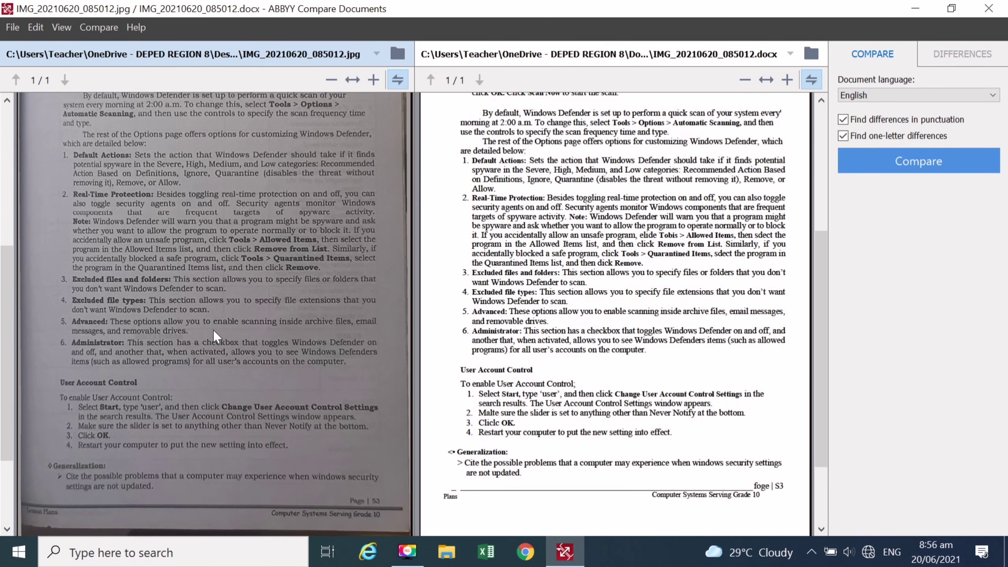
scroll(213, 329, down, 1)
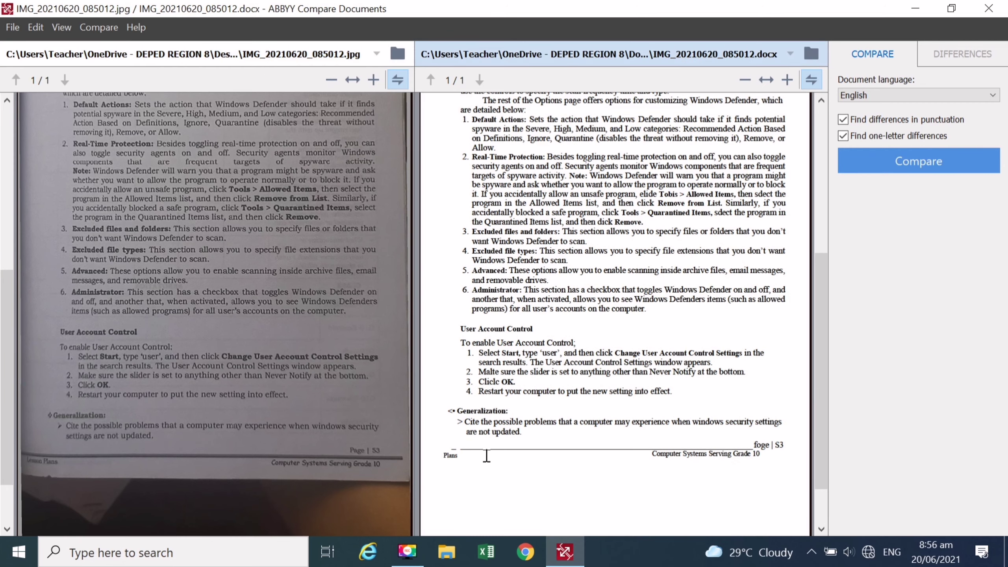
scroll(463, 455, up, 4)
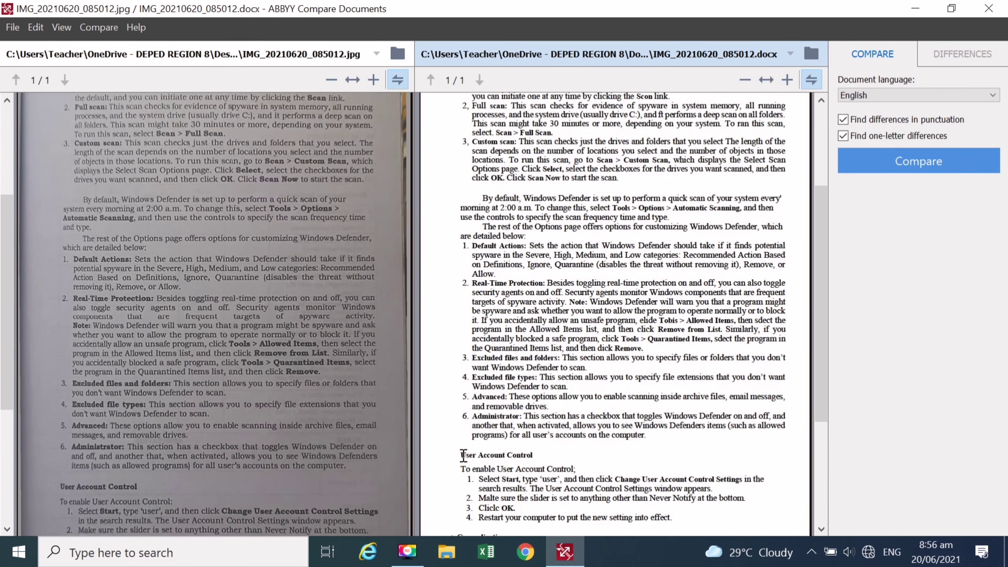
scroll(463, 456, up, 1)
scroll(480, 409, up, 1)
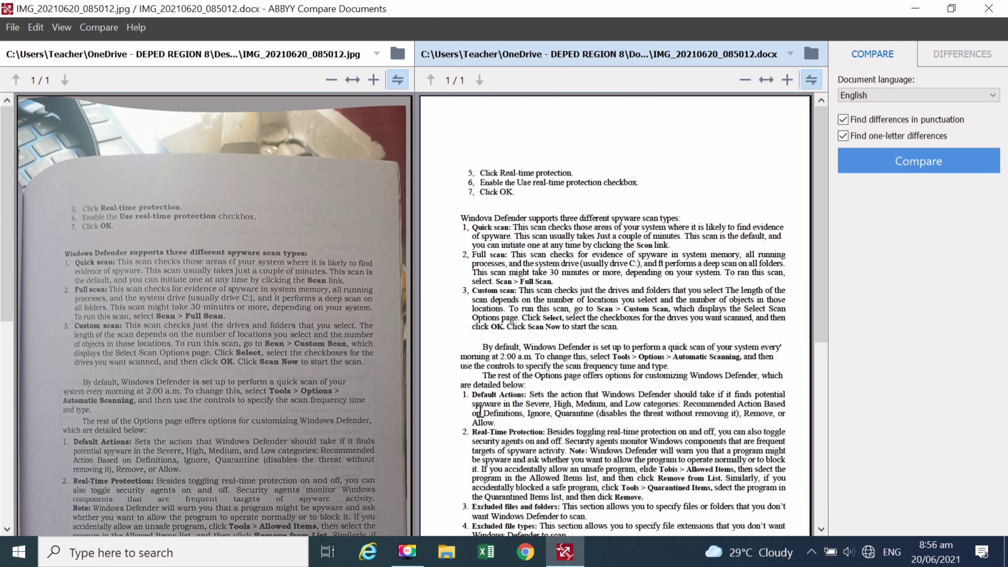
- Recheck the photo against the Word text in the synchronized panes, then close the comparison window
scroll(480, 409, down, 2)
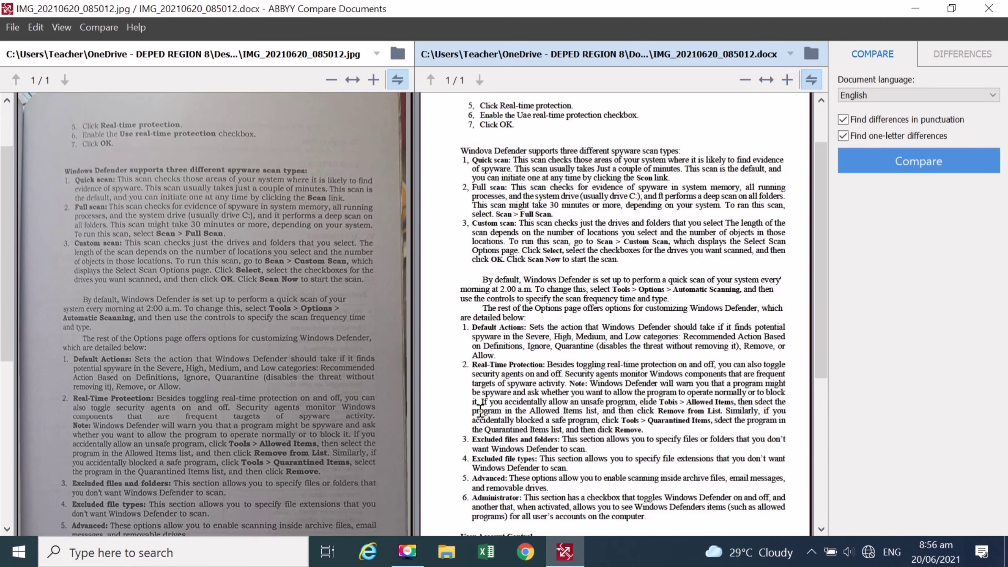
scroll(480, 410, down, 2)
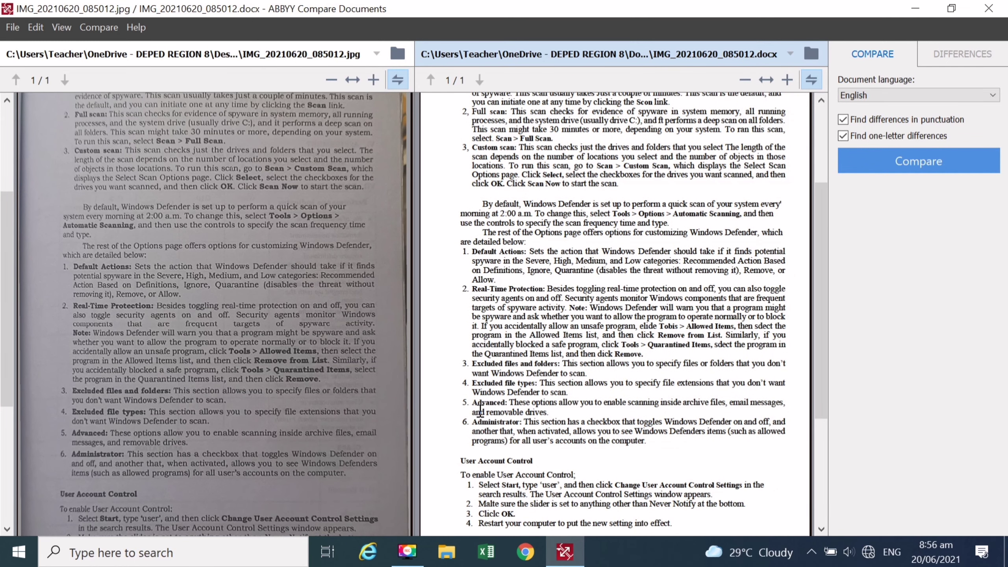
scroll(480, 409, down, 3)
scroll(480, 409, down, 3)
scroll(480, 409, up, 2)
scroll(480, 409, up, 7)
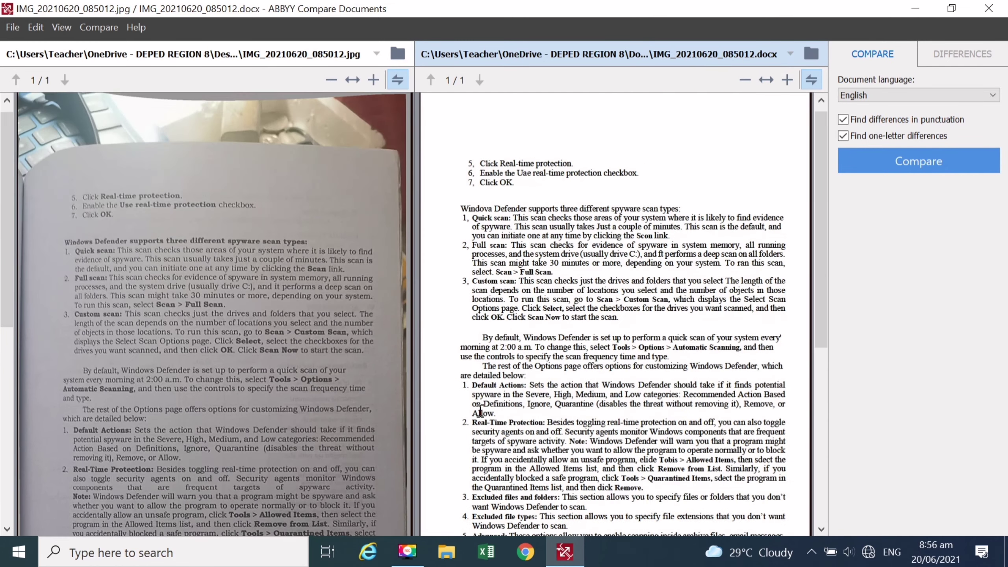
scroll(480, 409, up, 1)
click(987, 7)
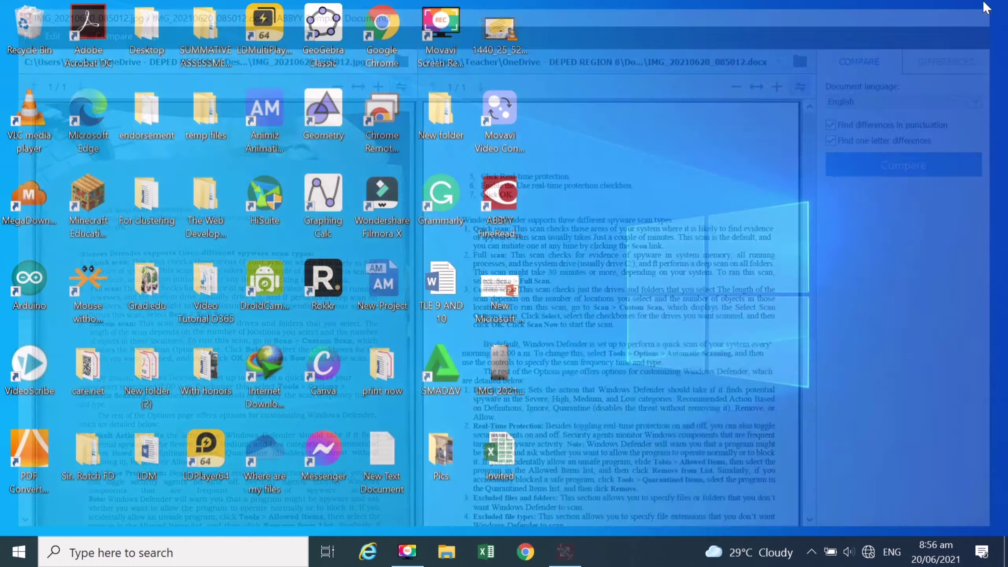